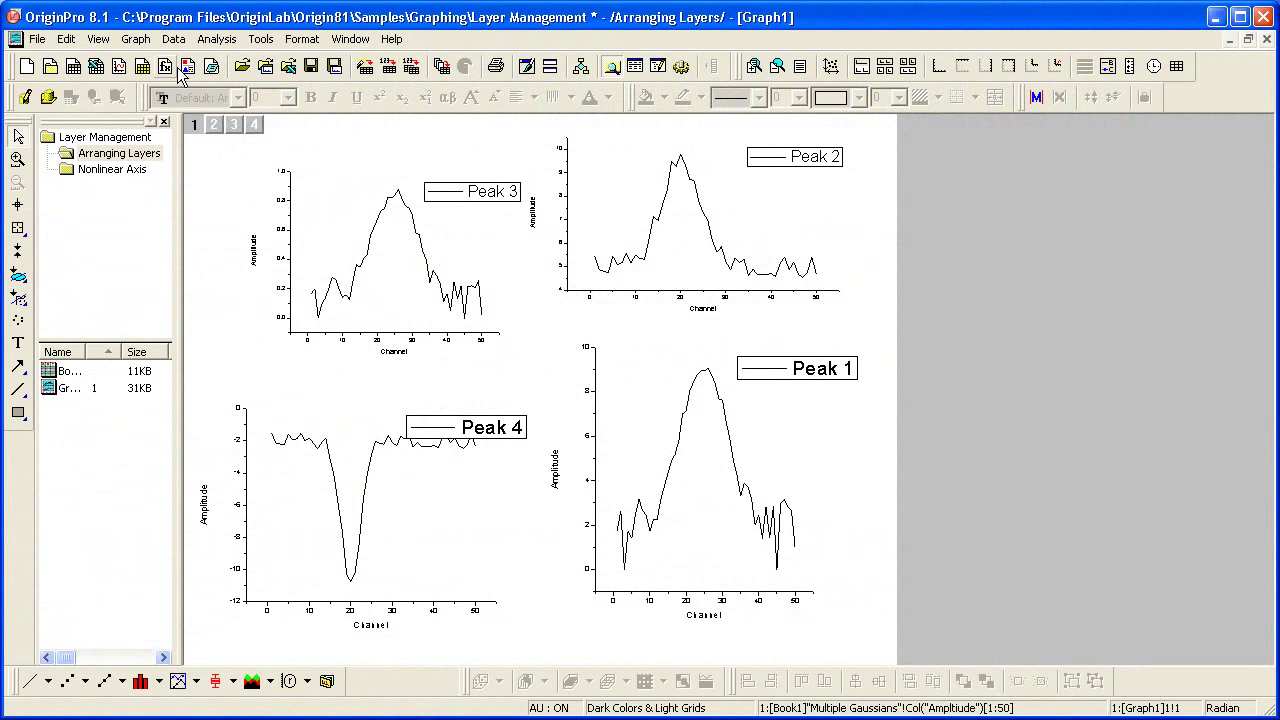
- Open the Graph menu to reach the layer commands
click(146, 42)
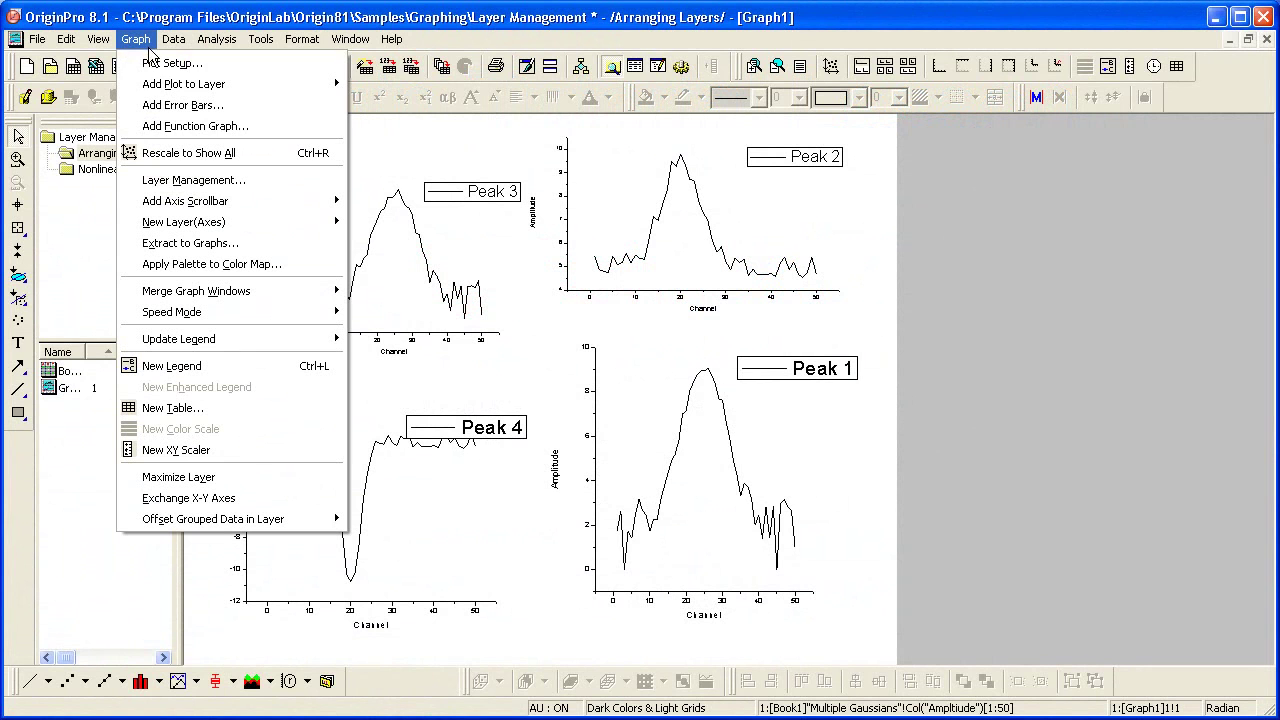
- In Layer Management, rename Layer1 to 'Peak 3' and Layer2 to 'Peak 2'
click(228, 182)
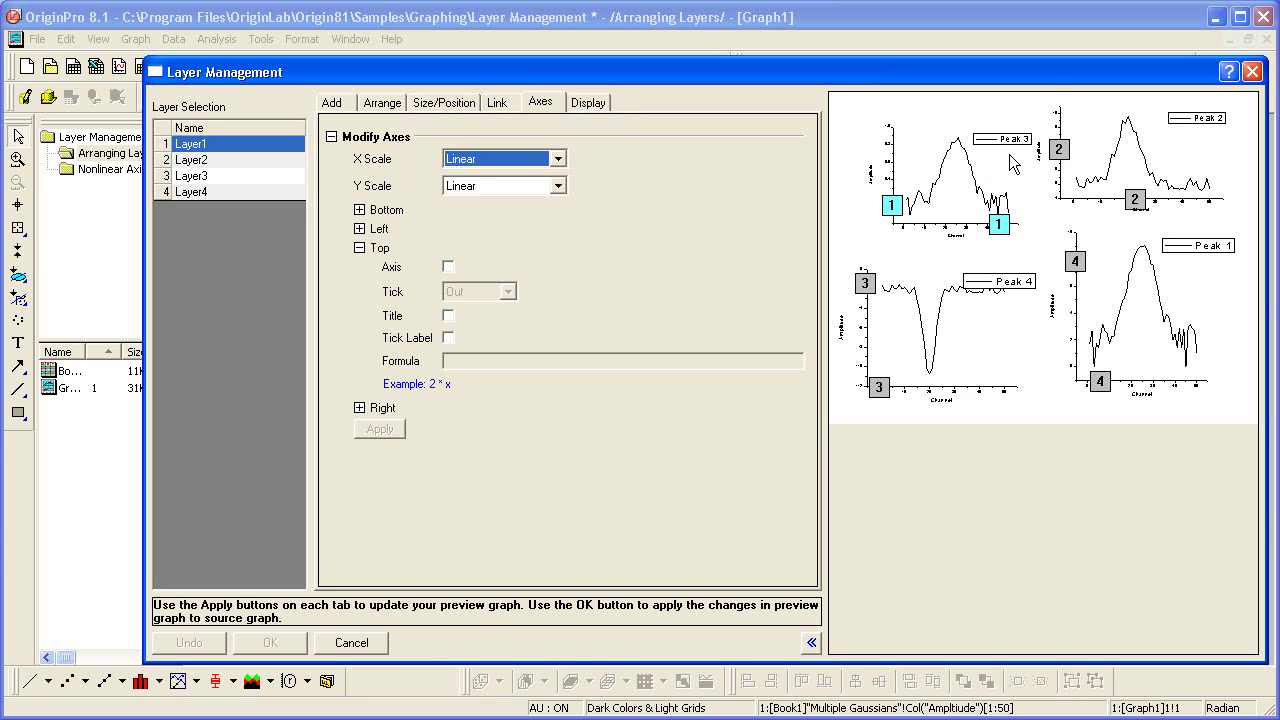
click(251, 144)
click(250, 143)
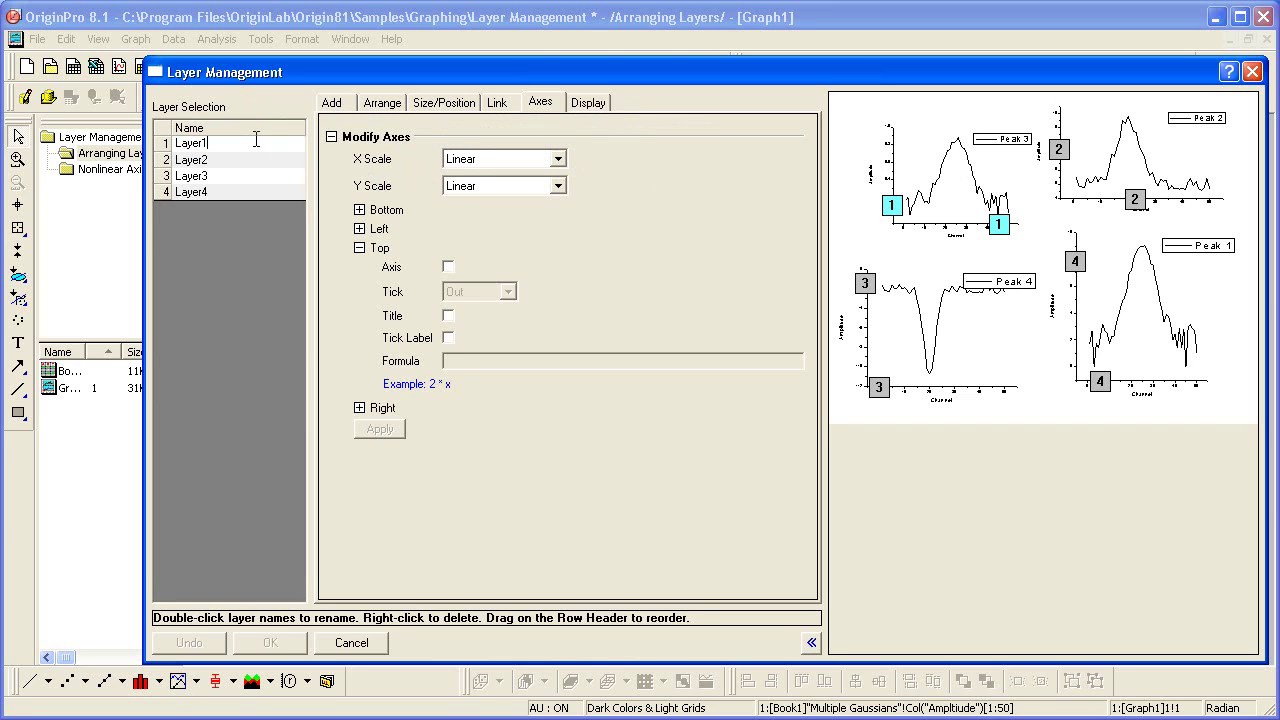
key(BackSpace)
key(BackSpace)
key(BackSpace)
key(BackSpace)
key(BackSpace)
key(BackSpace)
text(Peak 3)
double_click(258, 158)
key(BackSpace)
key(BackSpace)
key(BackSpace)
key(BackSpace)
key(BackSpace)
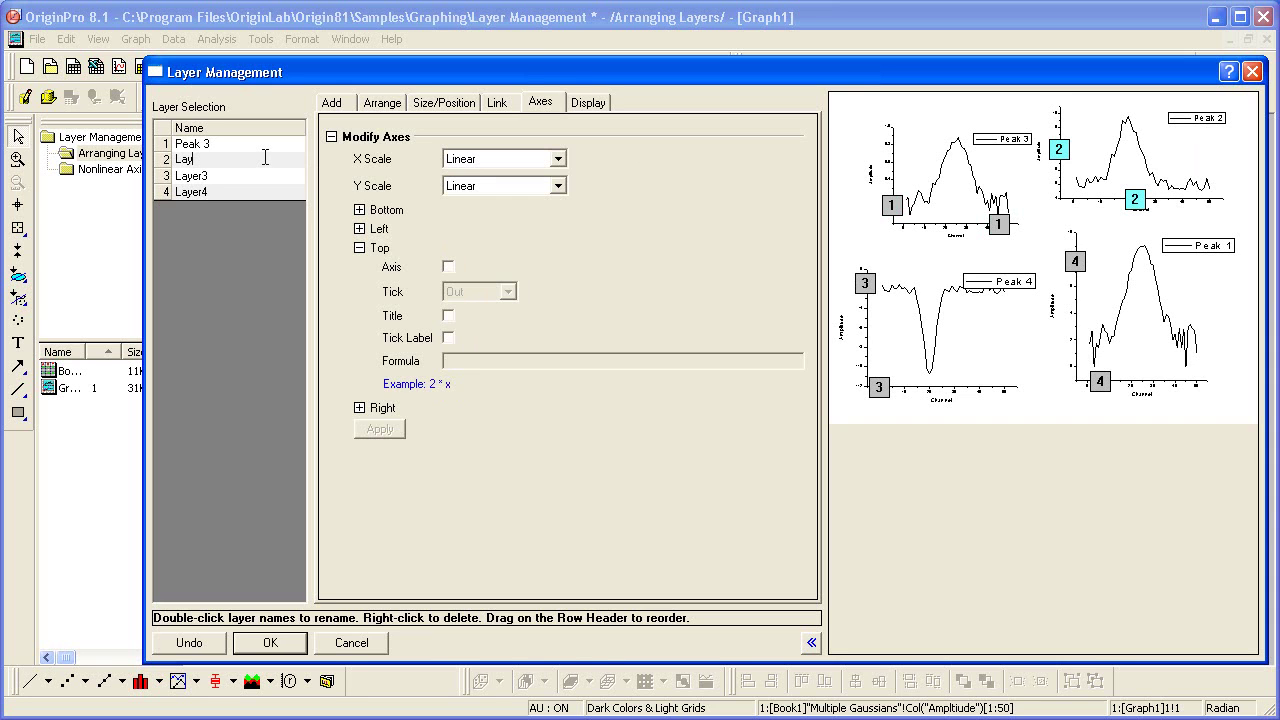
key(BackSpace)
text(Peak 2)
- Rename Layer3 to 'Peak 4' and Layer4 to 'Peak 1'
double_click(241, 176)
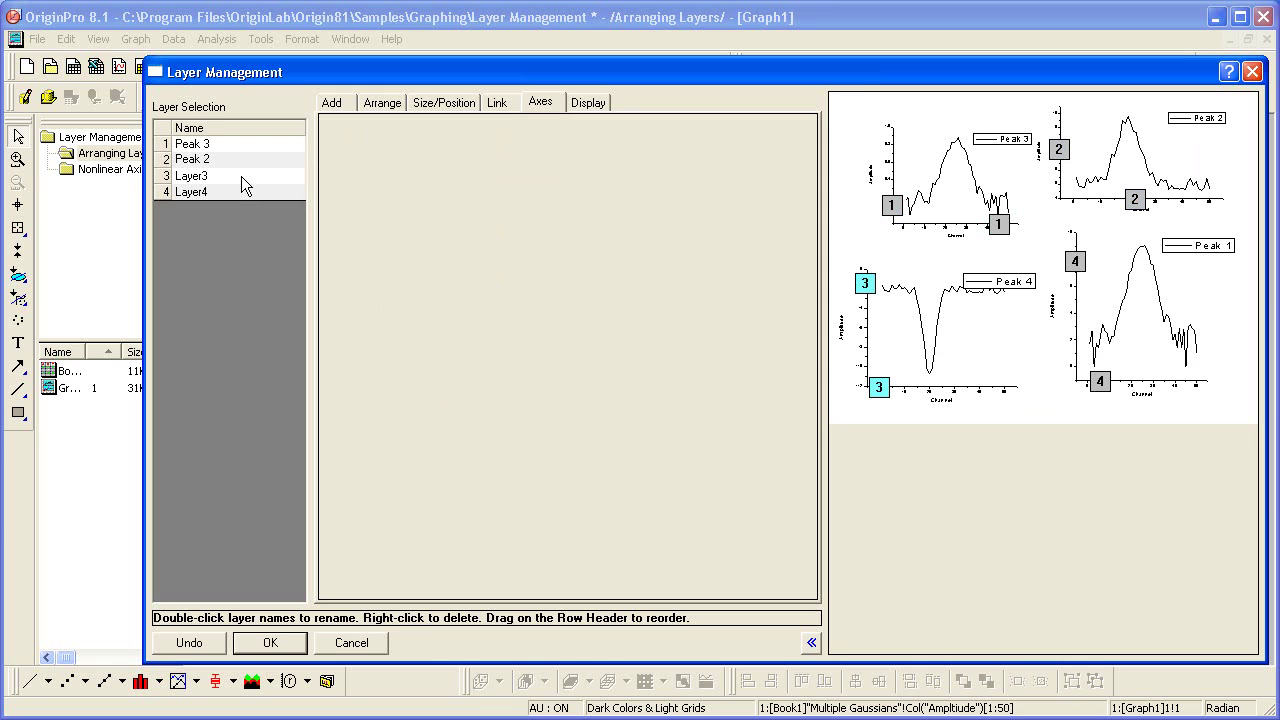
key(BackSpace)
key(BackSpace)
key(BackSpace)
key(BackSpace)
key(BackSpace)
key(BackSpace)
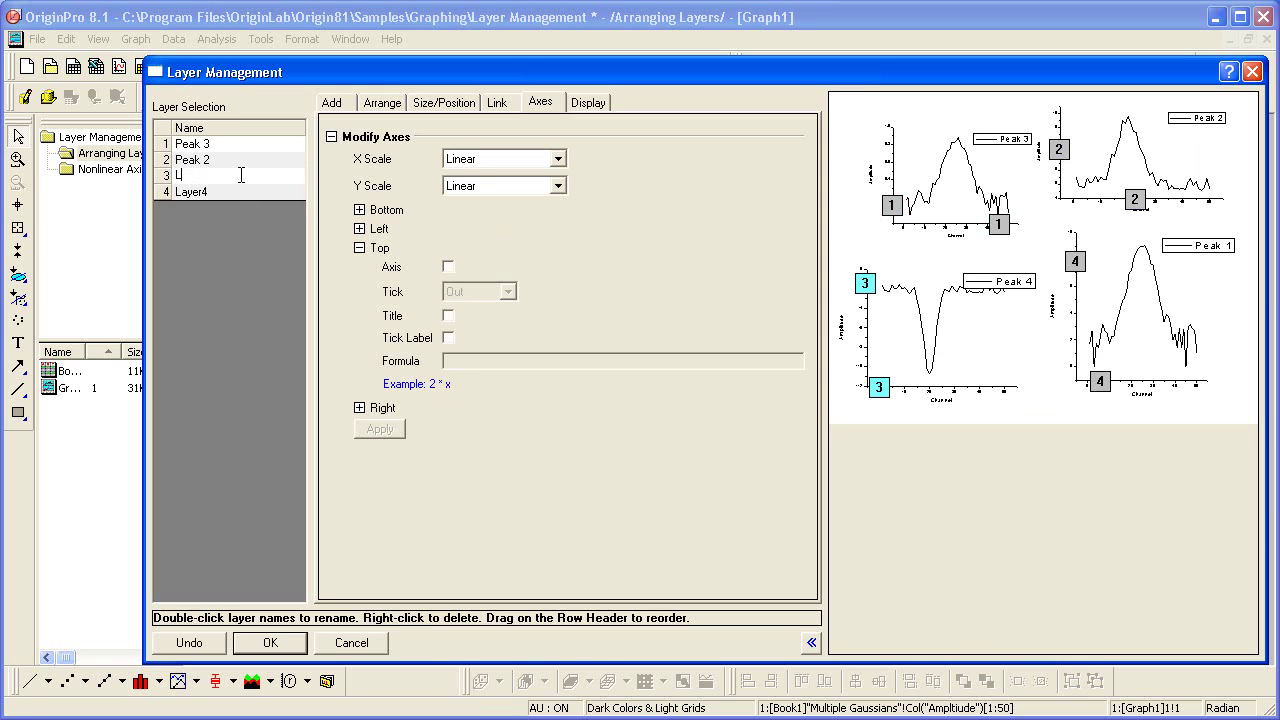
text(Peak 4)
click(241, 175)
click(244, 192)
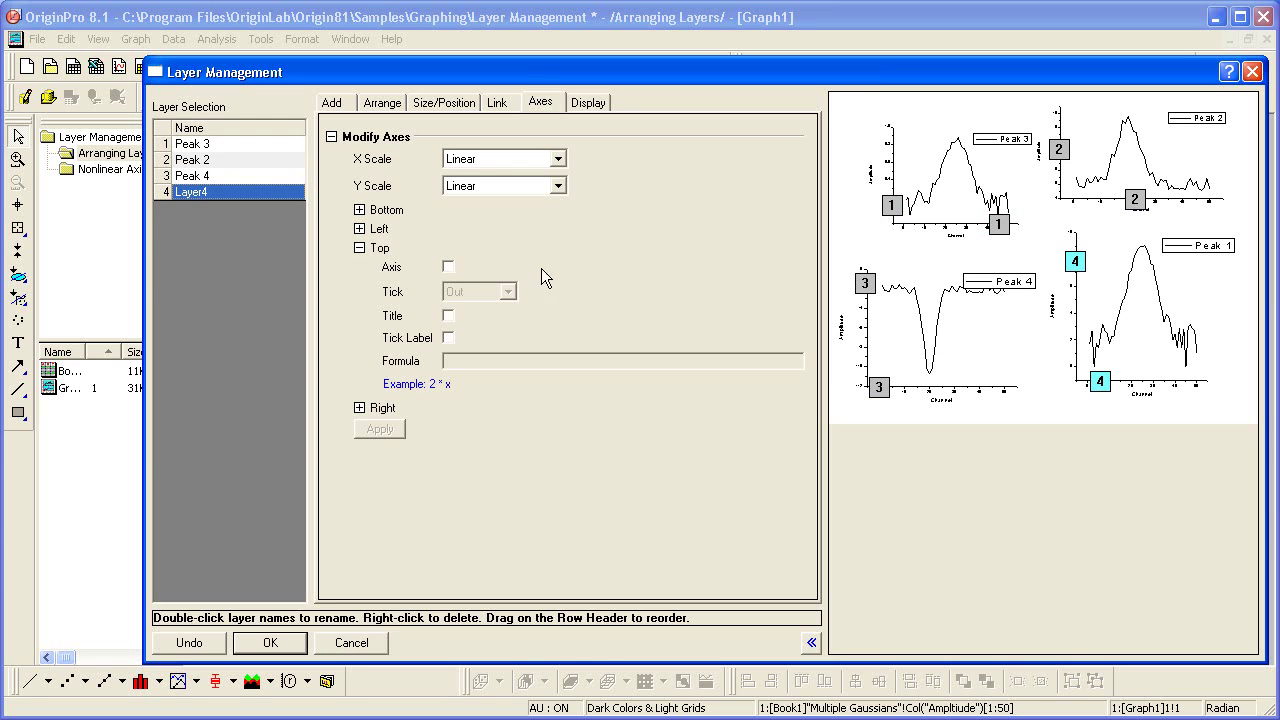
double_click(240, 191)
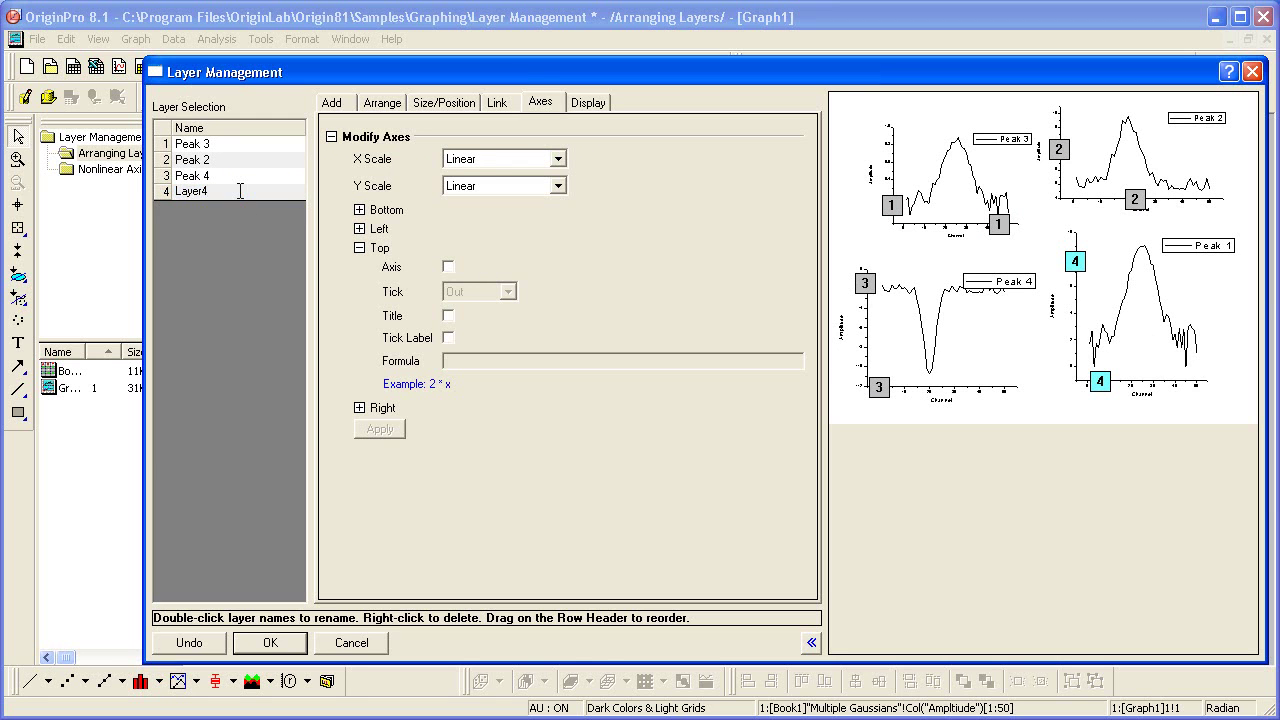
key(BackSpace)
key(BackSpace)
key(BackSpace)
key(BackSpace)
key(BackSpace)
key(BackSpace)
text(Pak)
text(e)
text( 1)
key(Return)
- Drag Peak 1 to the top of the Layer Selection list so it becomes layer 1
drag(166, 194, 163, 155)
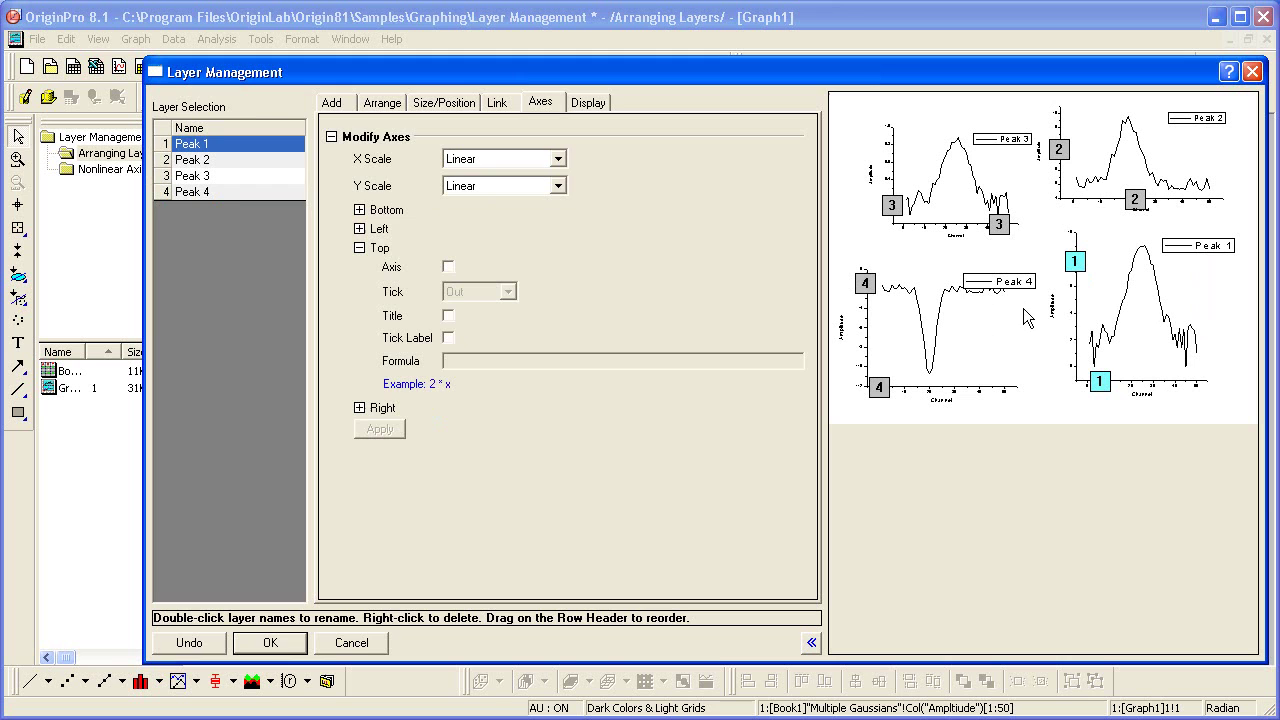
- Arrange the layers in a 2x2 grid with Link Layers off and horizontal and vertical gaps of 0
click(389, 108)
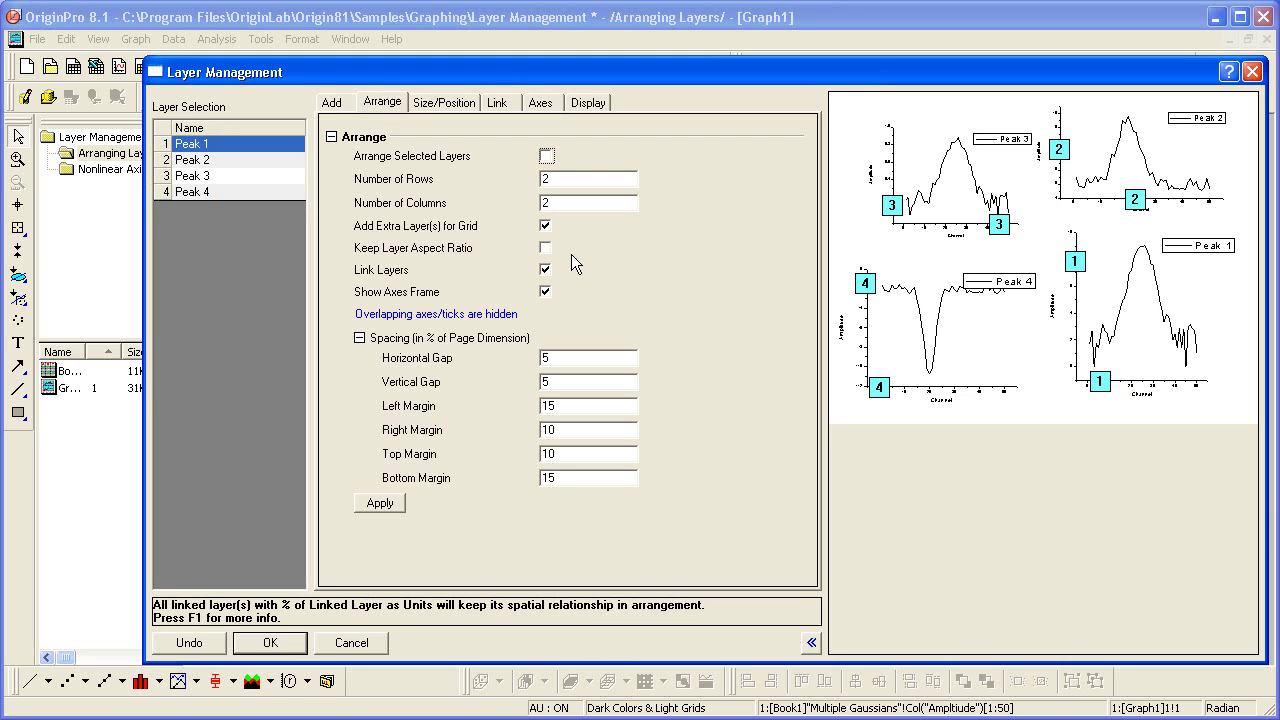
click(545, 270)
double_click(573, 356)
text(0)
key(Tab)
text(0)
click(394, 503)
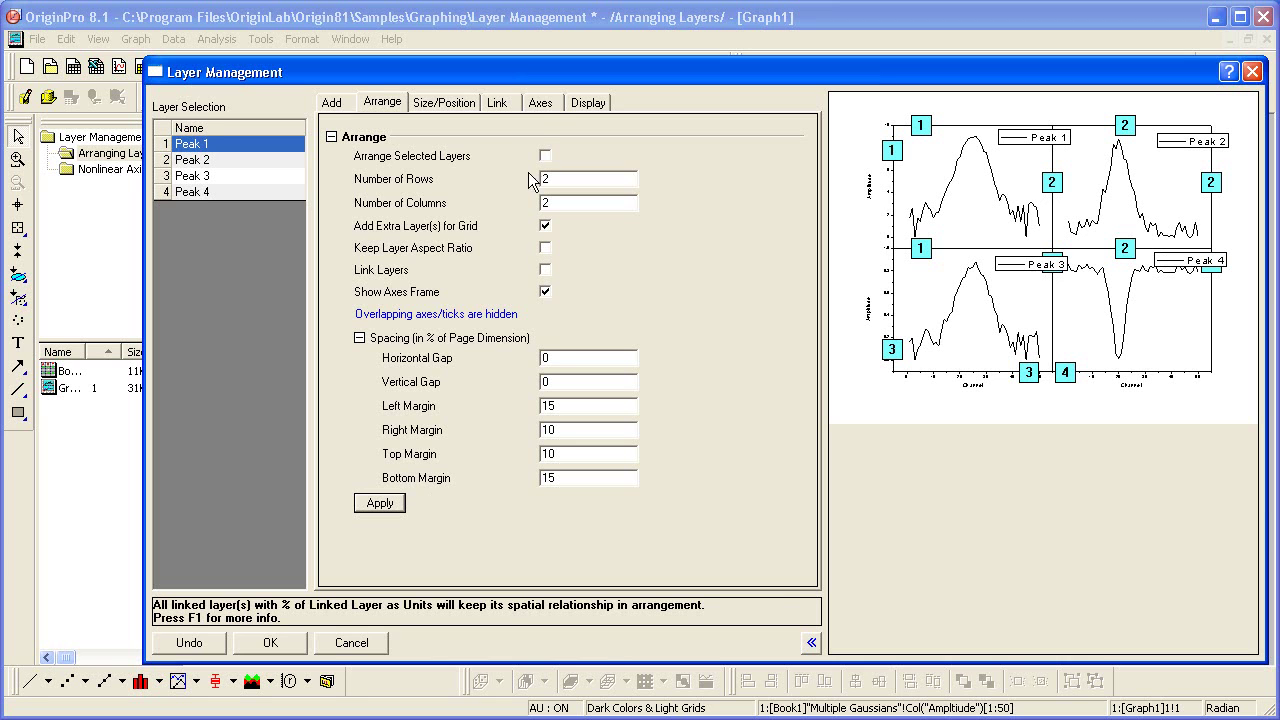
click(536, 101)
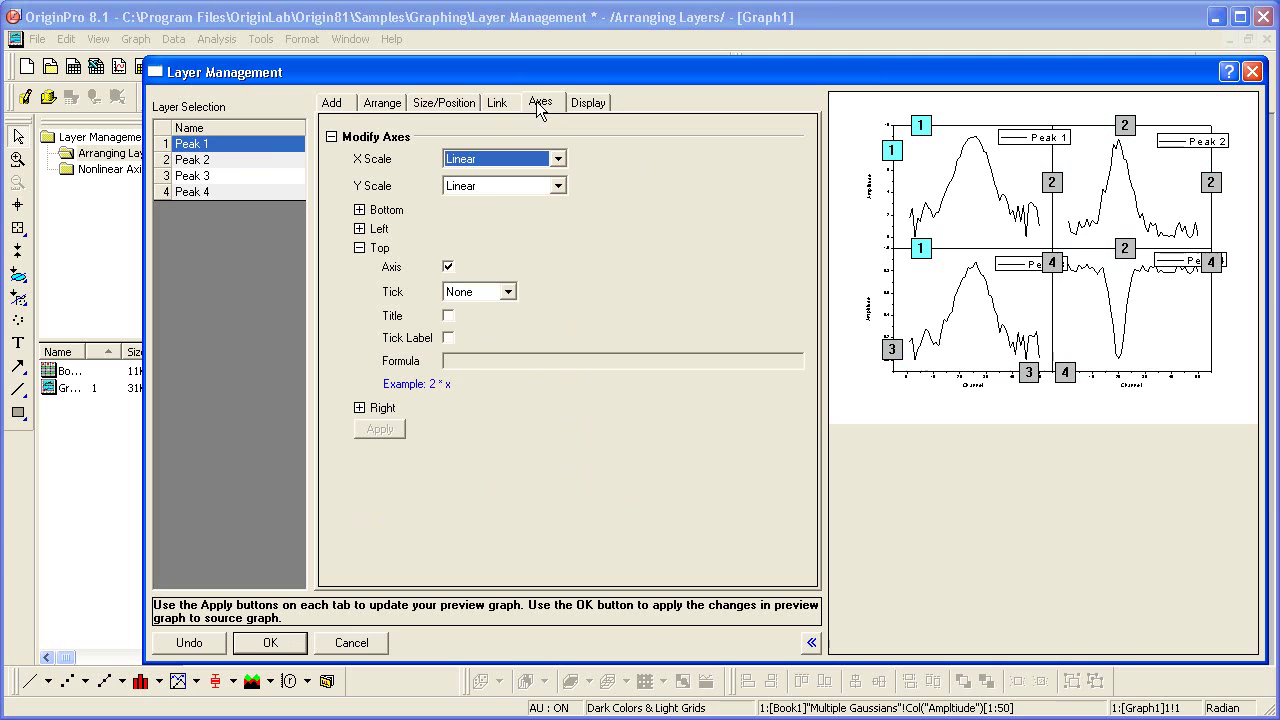
- Set the Left axis Tick to In for Peak 1 and Peak 3 and apply
ctrl+click(237, 178)
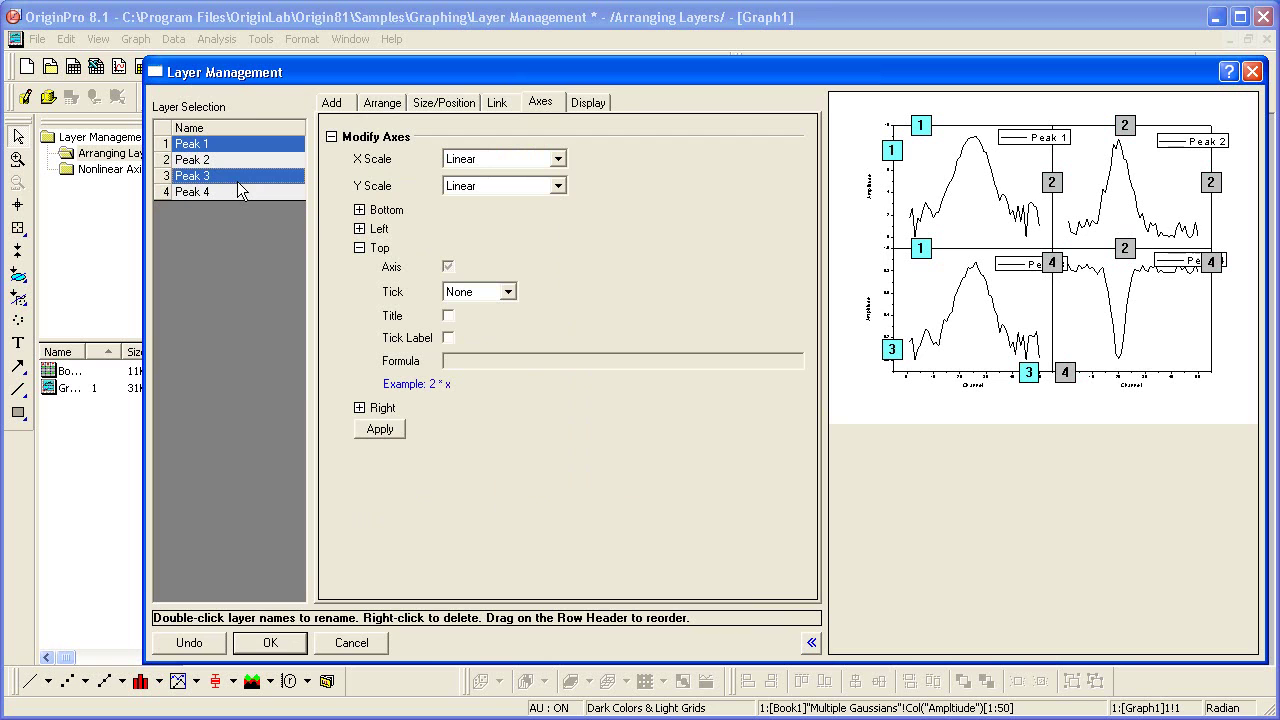
click(359, 229)
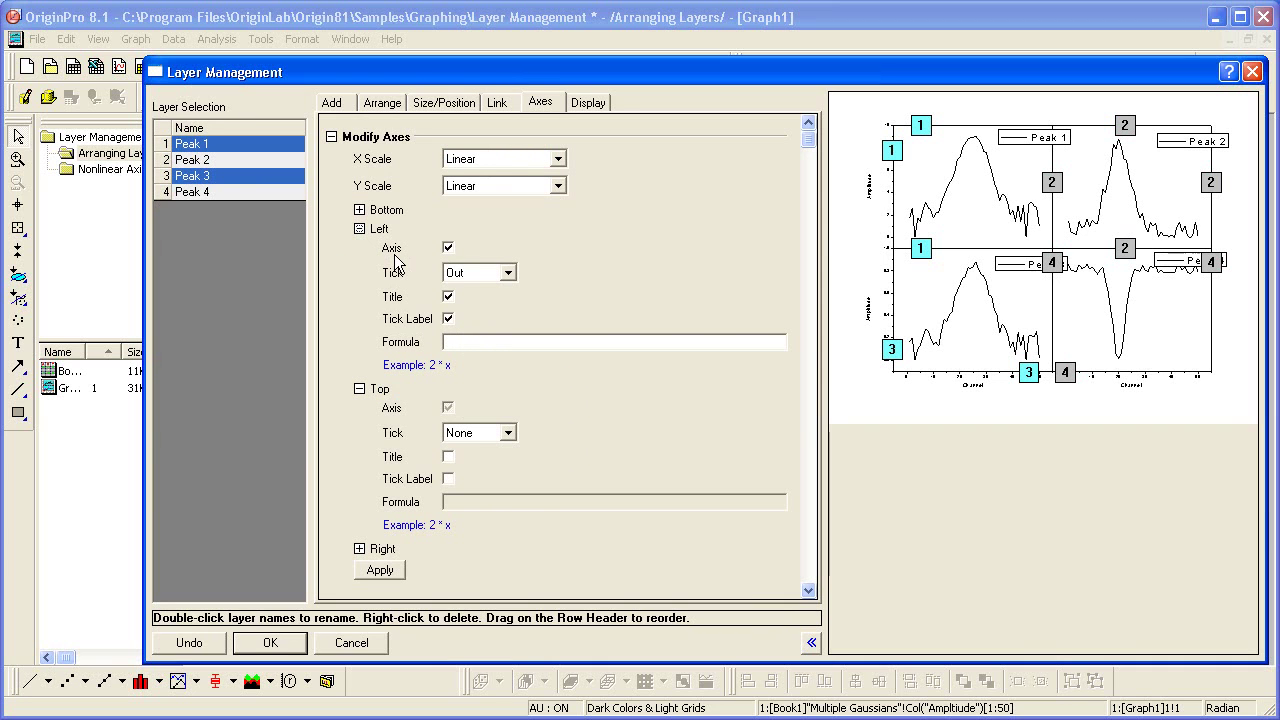
click(507, 272)
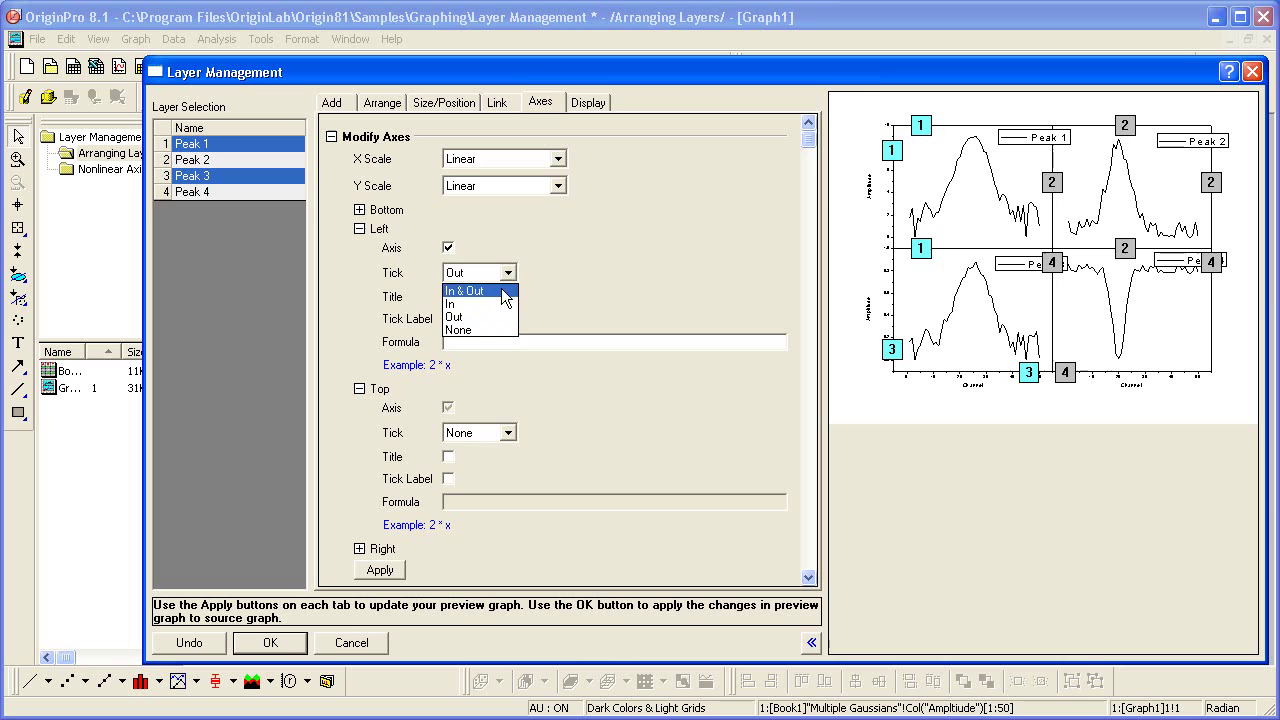
click(500, 305)
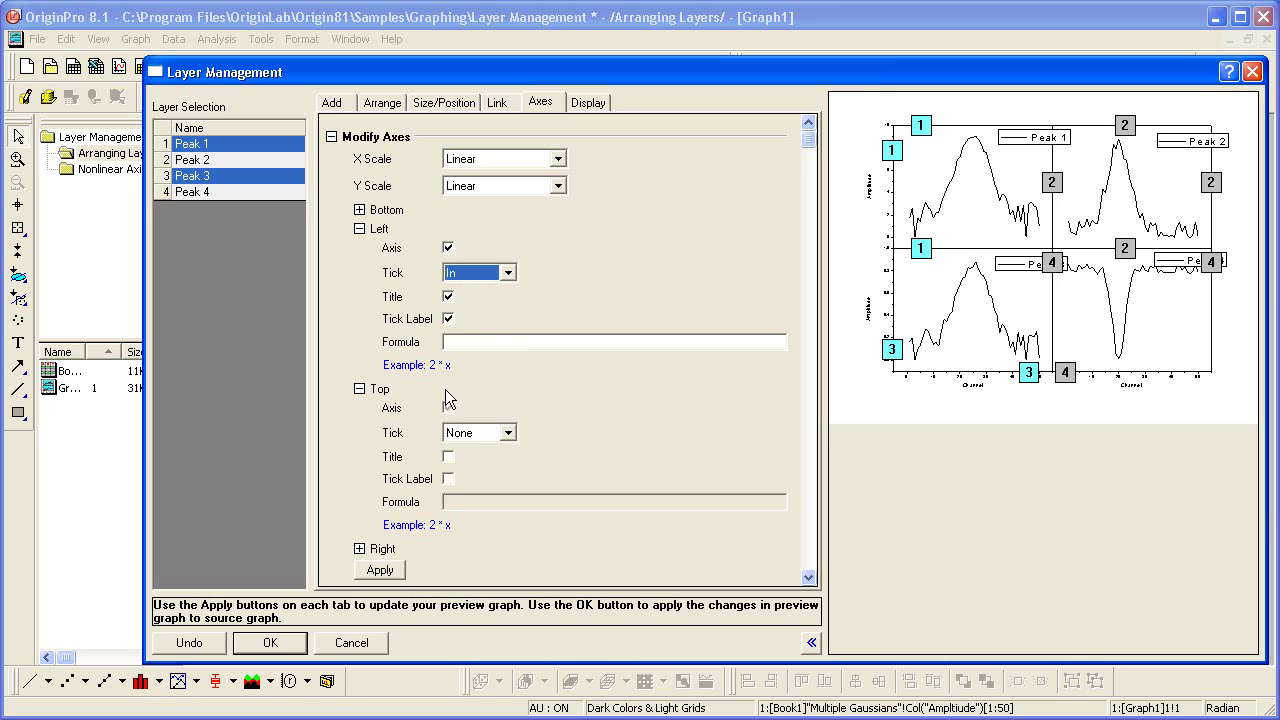
click(382, 570)
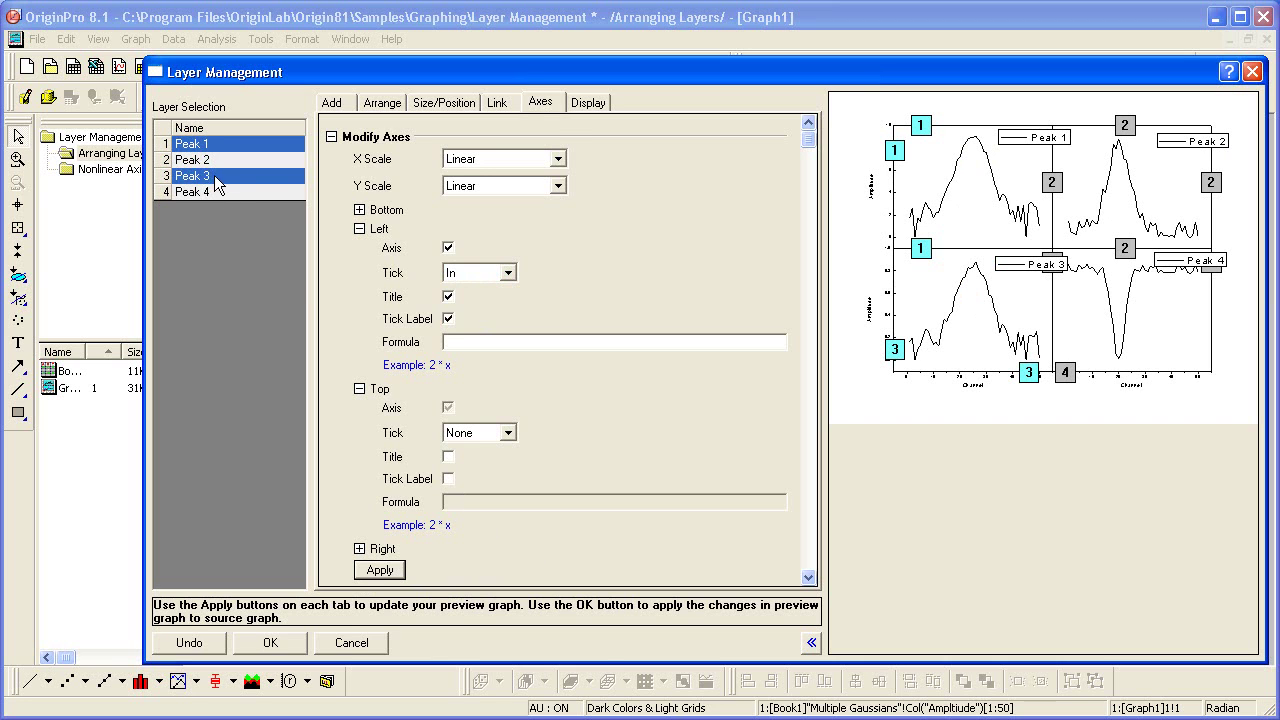
- Set the Bottom axis Tick to In for Peak 3 and Peak 4 and apply
drag(214, 175, 211, 194)
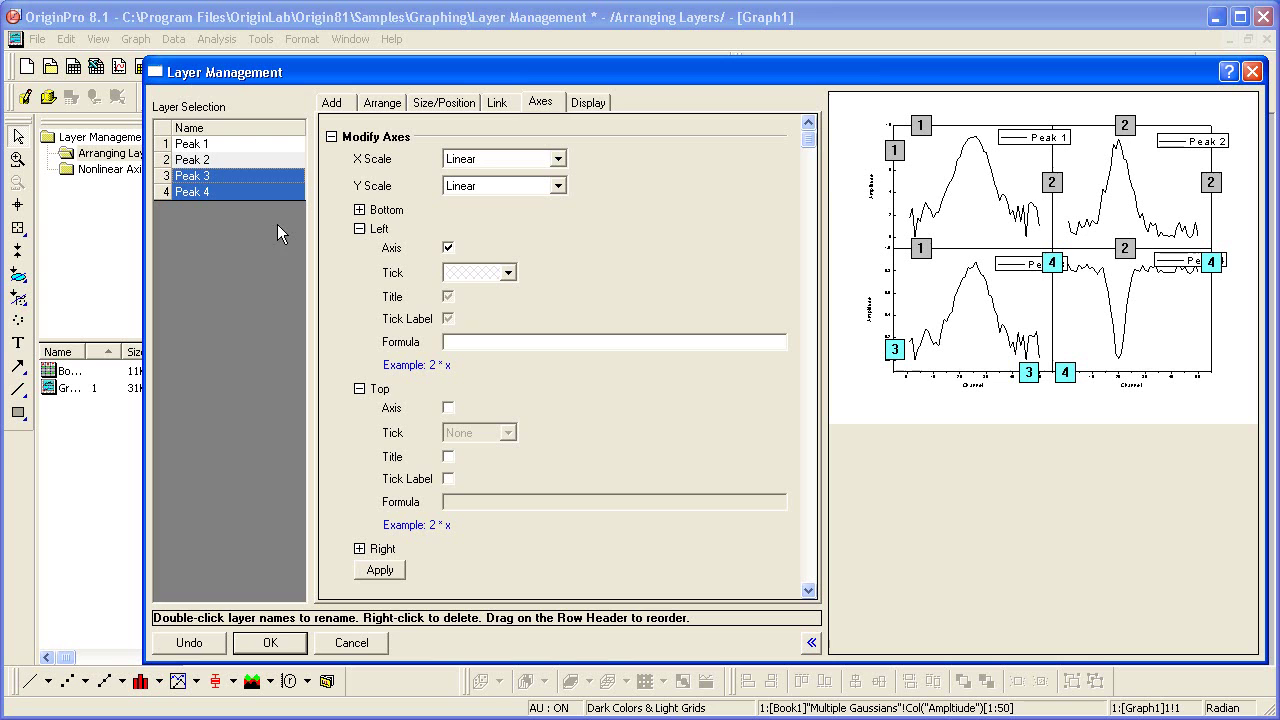
click(359, 210)
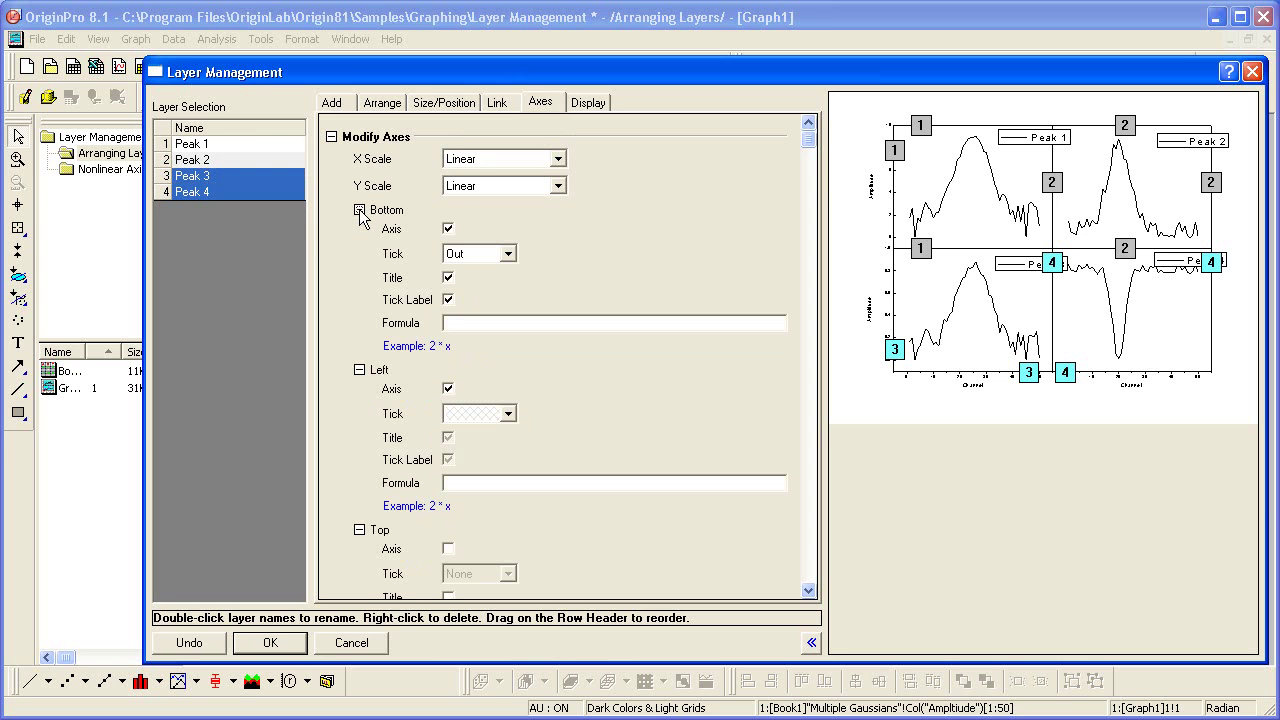
click(480, 258)
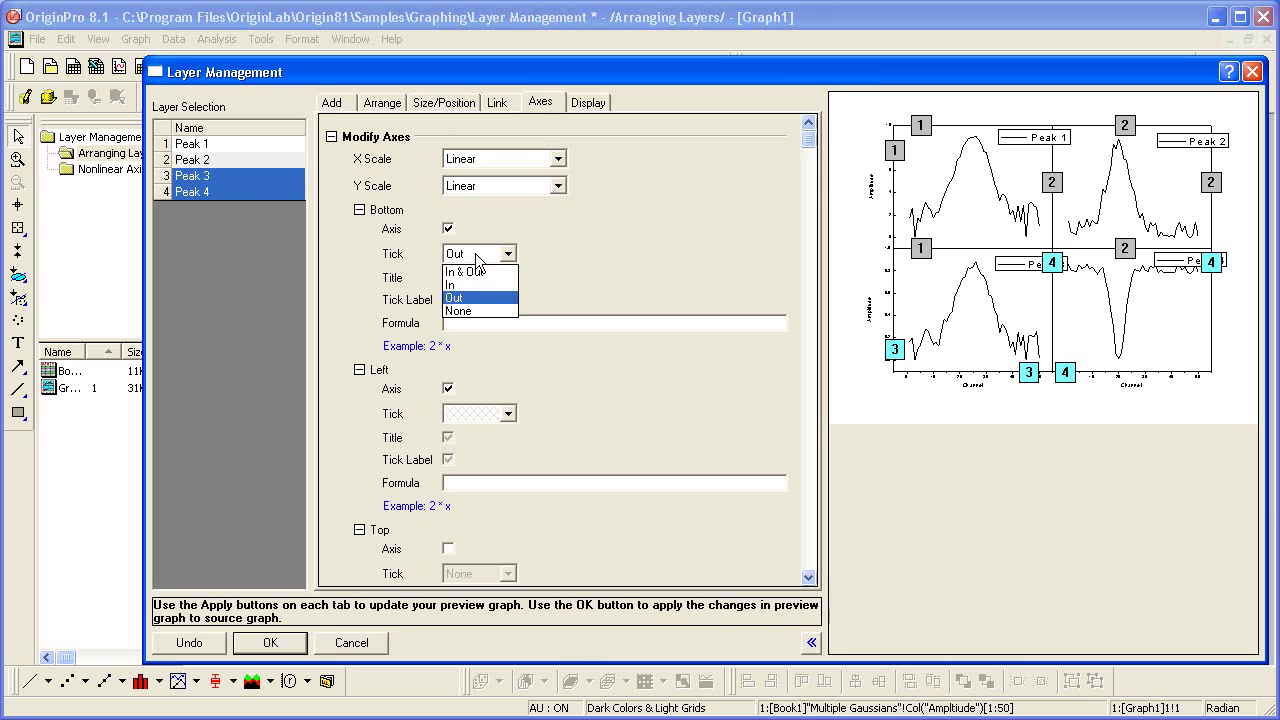
click(468, 287)
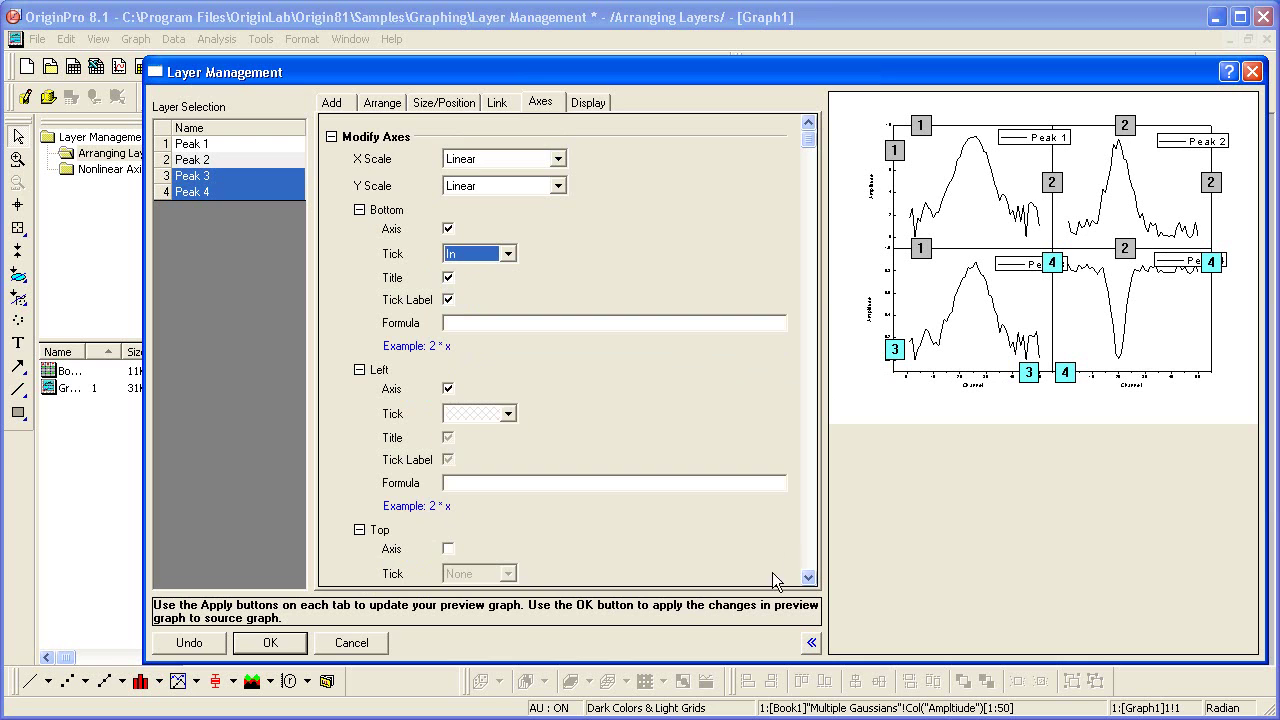
scroll(815, 554, down, 5)
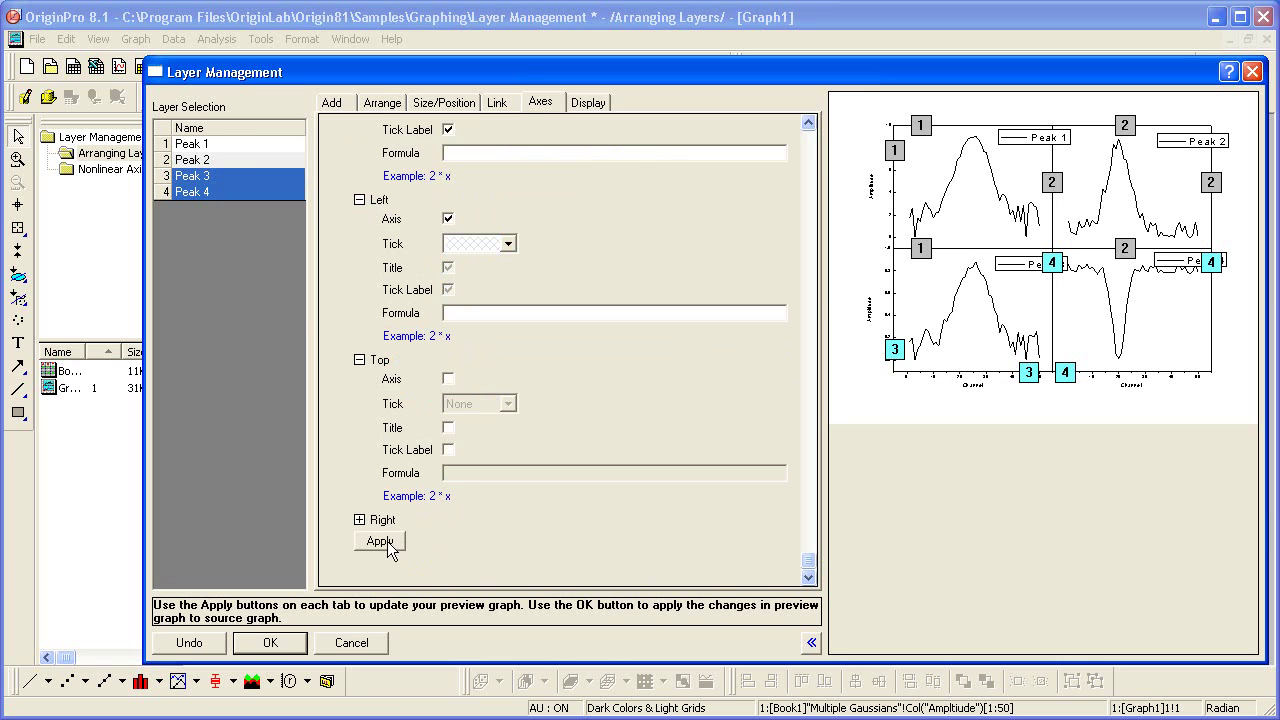
click(380, 542)
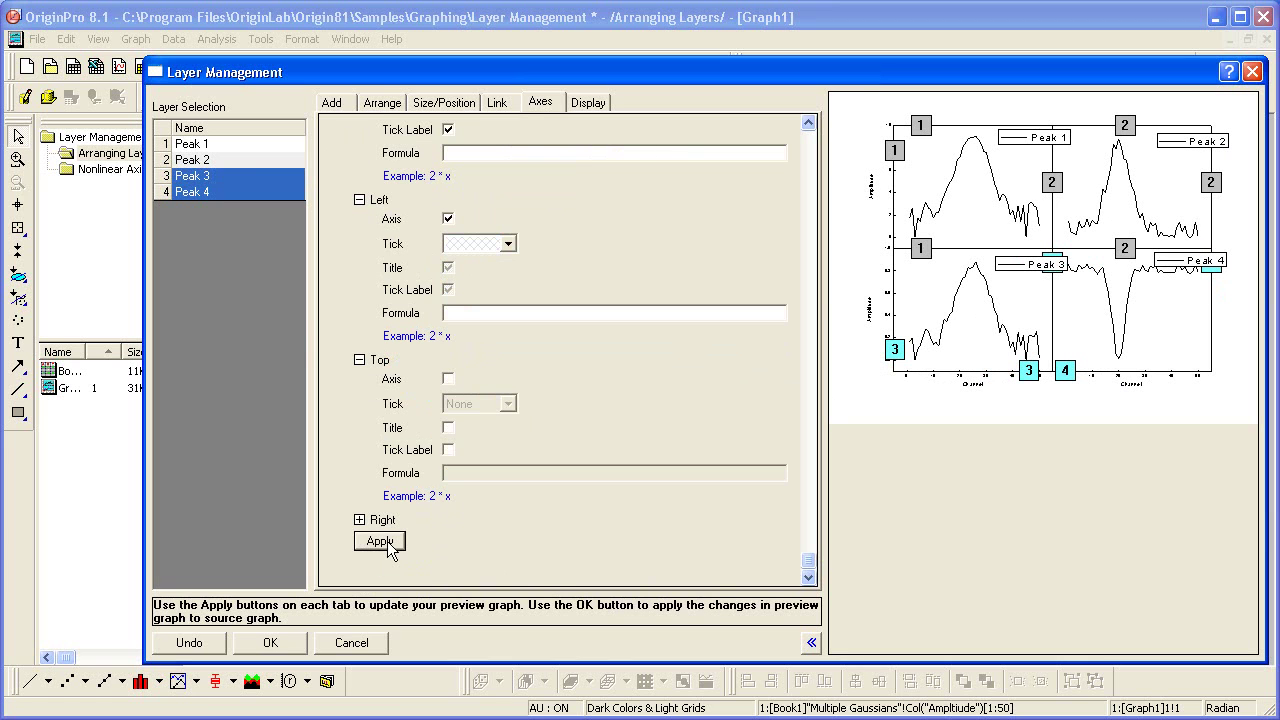
- Link Peak 2 to Peak 4 to layer 1 with X Axis Link Straight(1 to 1), apply, and close the dialog
click(505, 103)
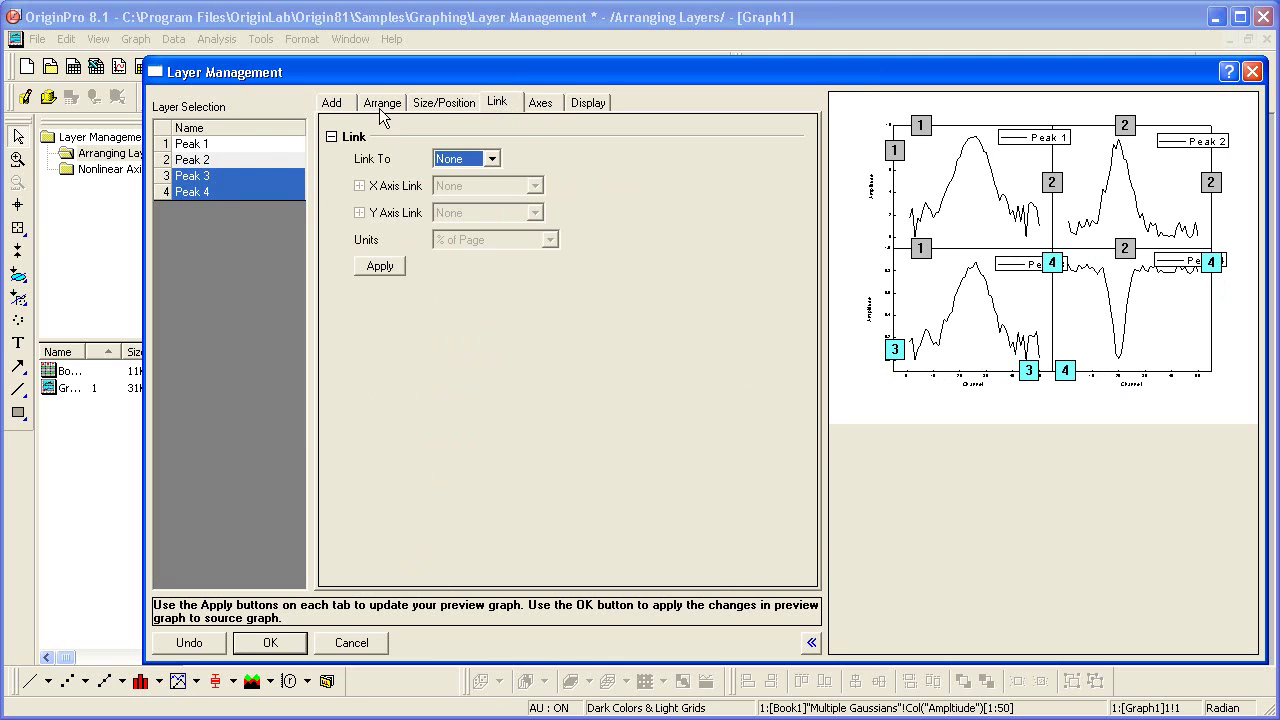
drag(232, 161, 239, 194)
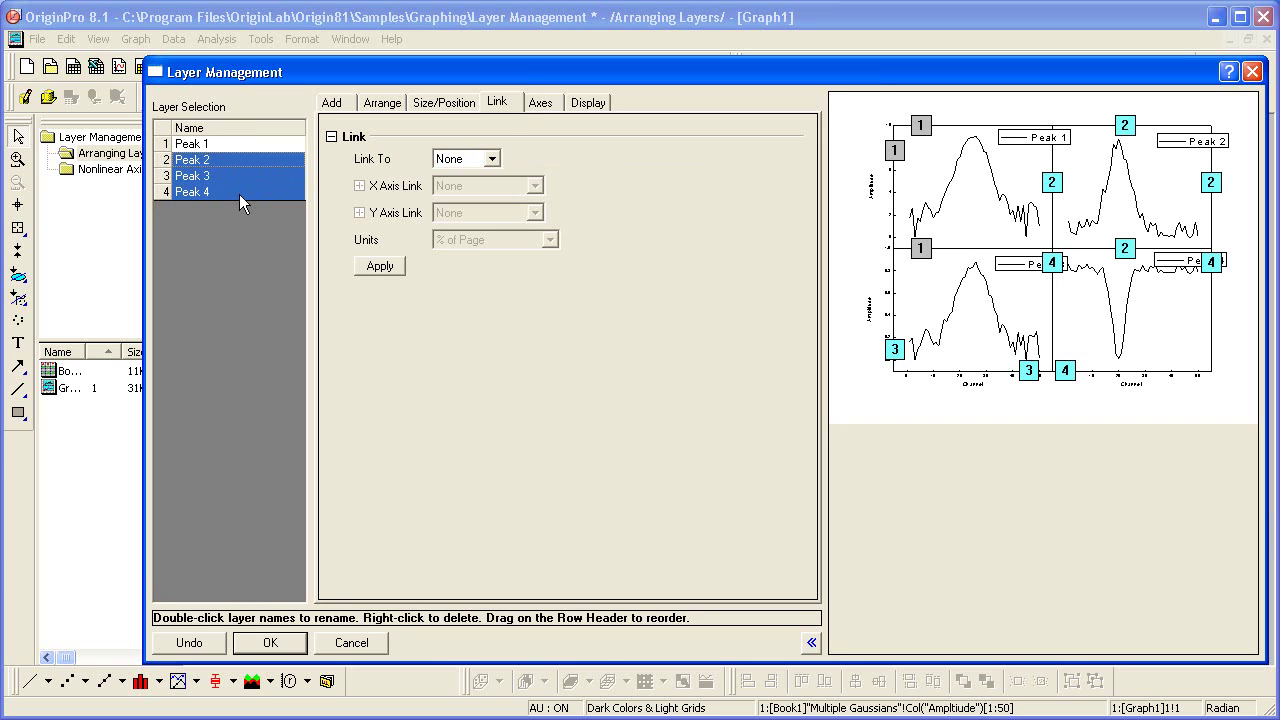
click(465, 160)
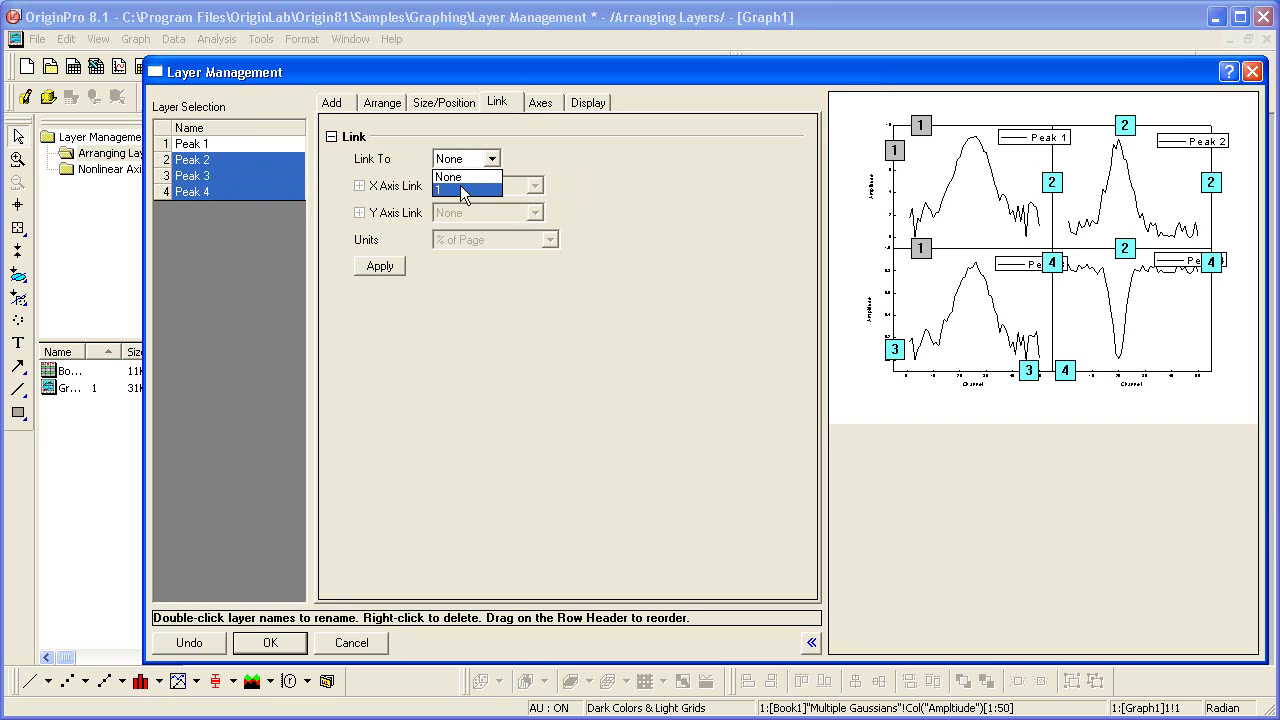
click(463, 192)
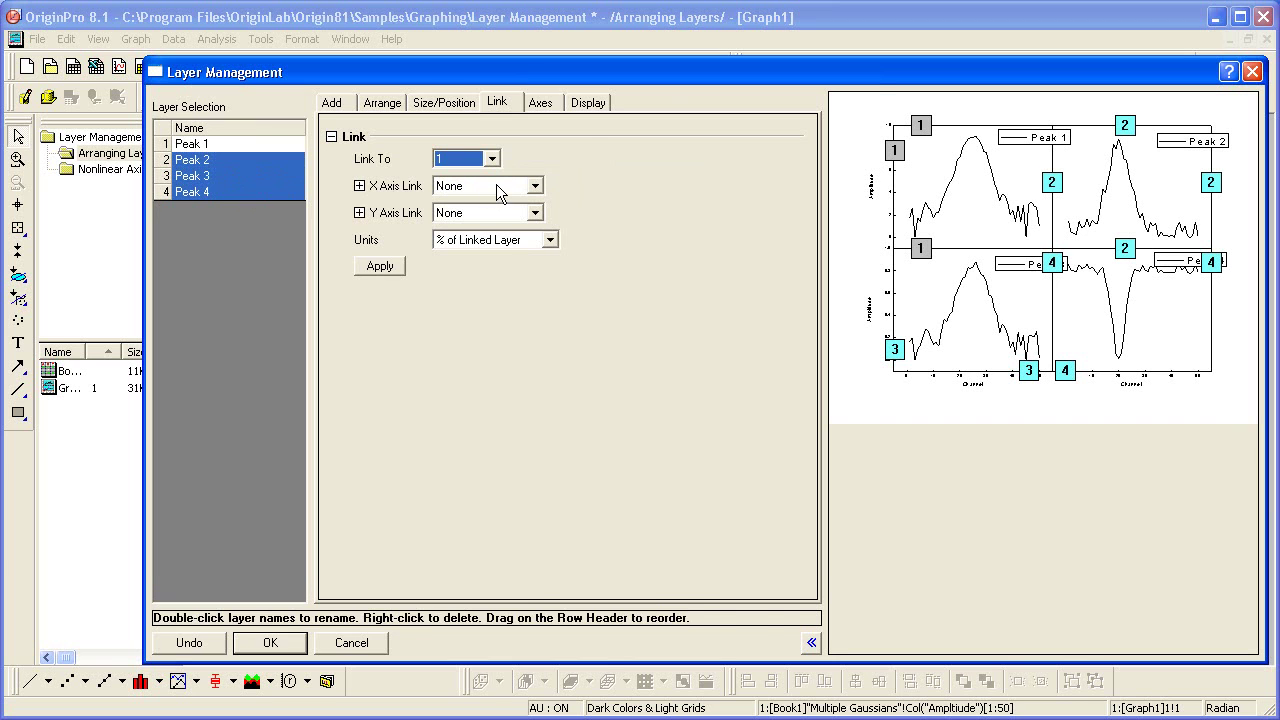
click(496, 184)
click(489, 214)
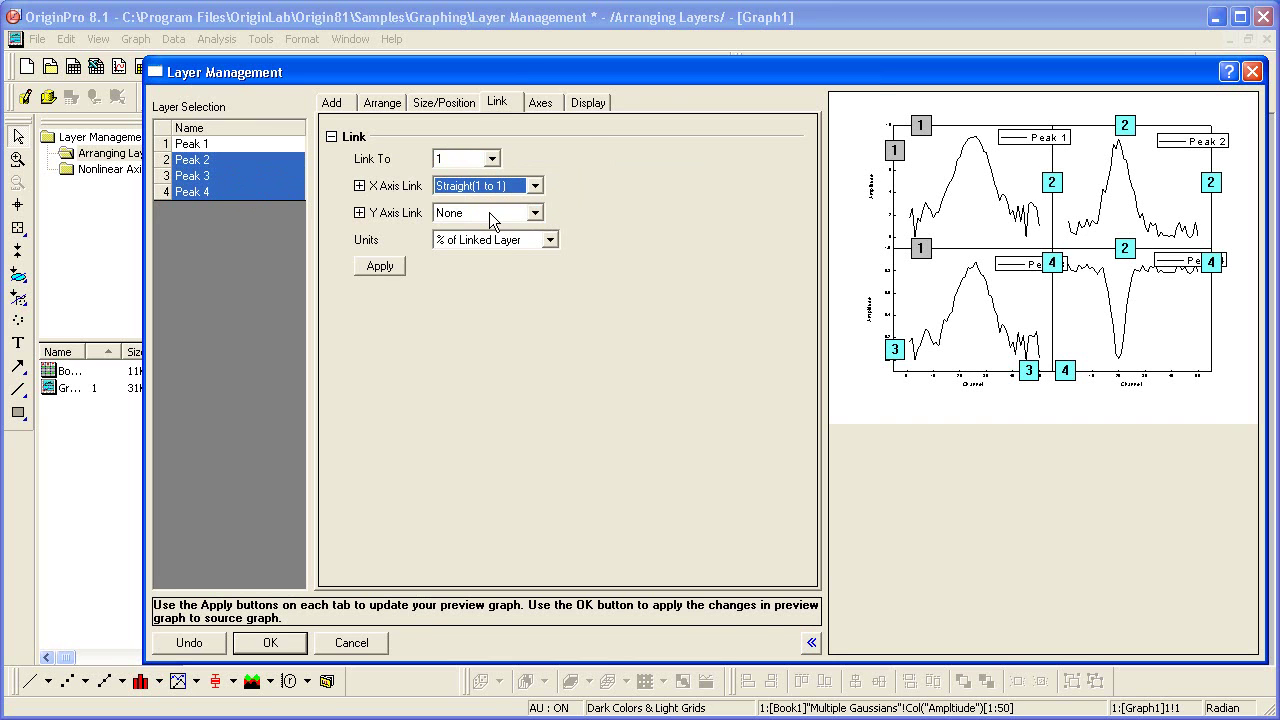
click(393, 266)
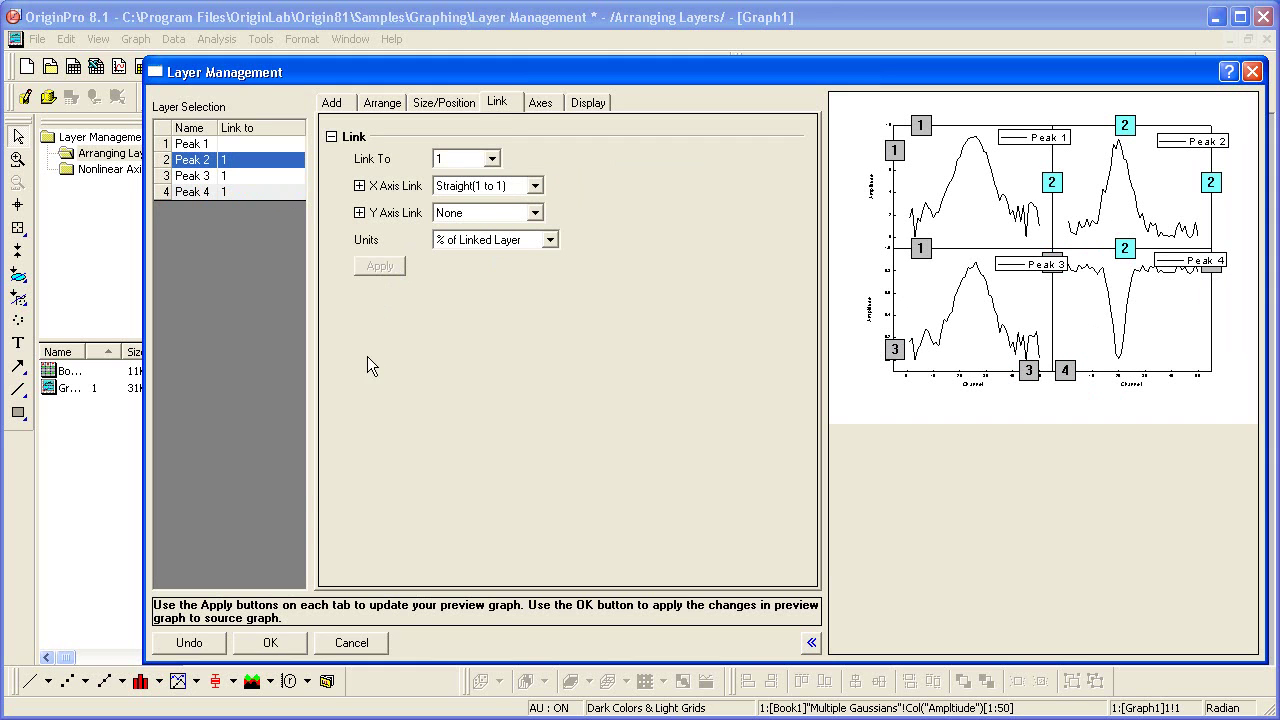
click(270, 643)
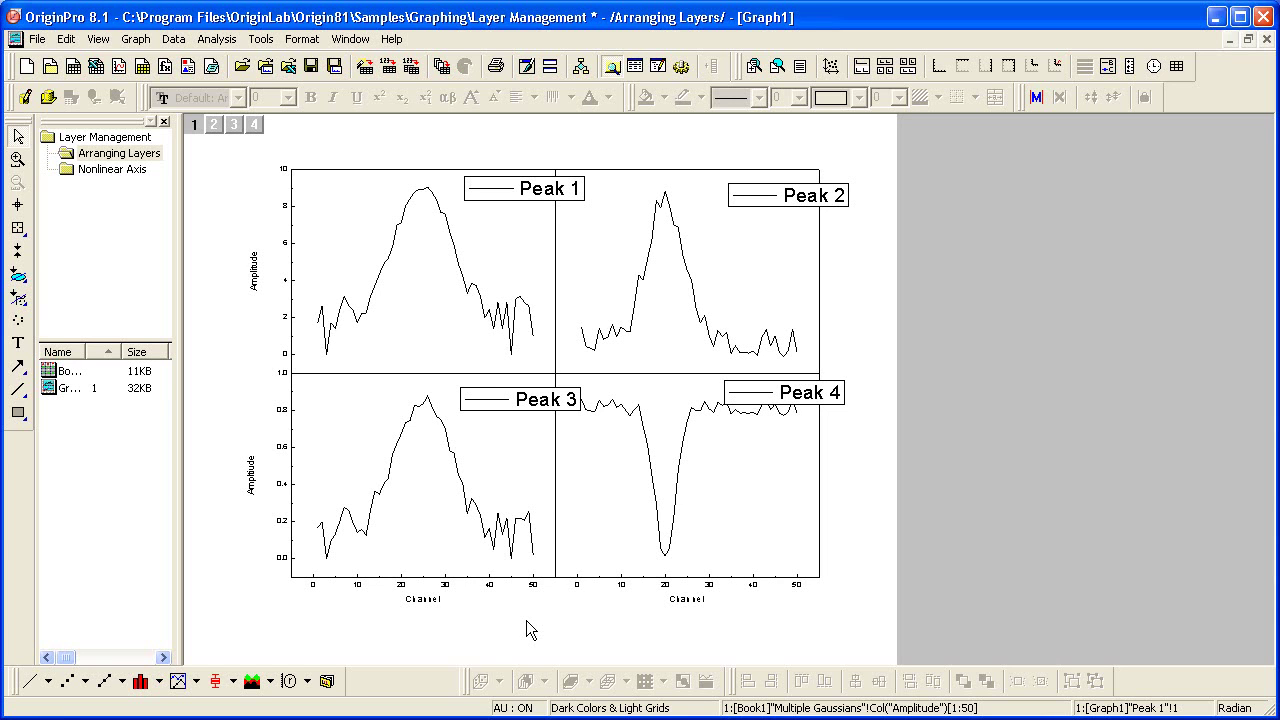
- Resize the Peak 1 layer from its top-left corner and drag the 2x2 grid into place
click(433, 321)
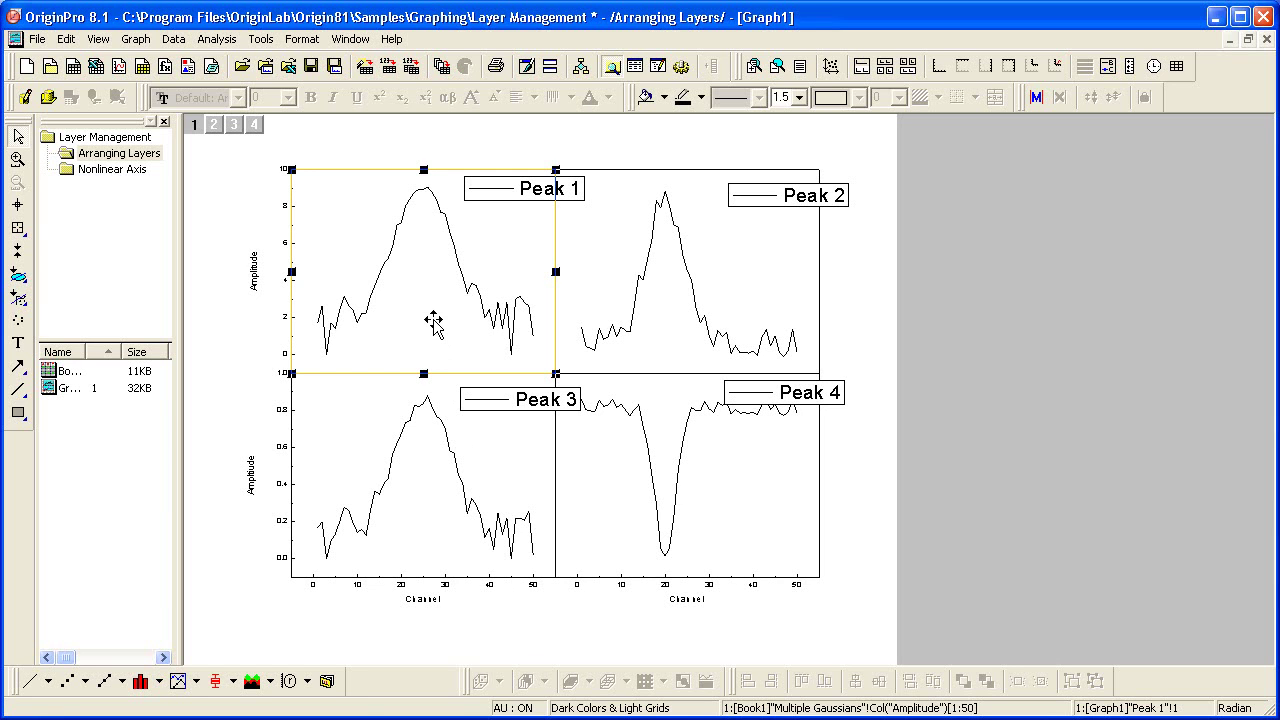
drag(433, 321, 383, 311)
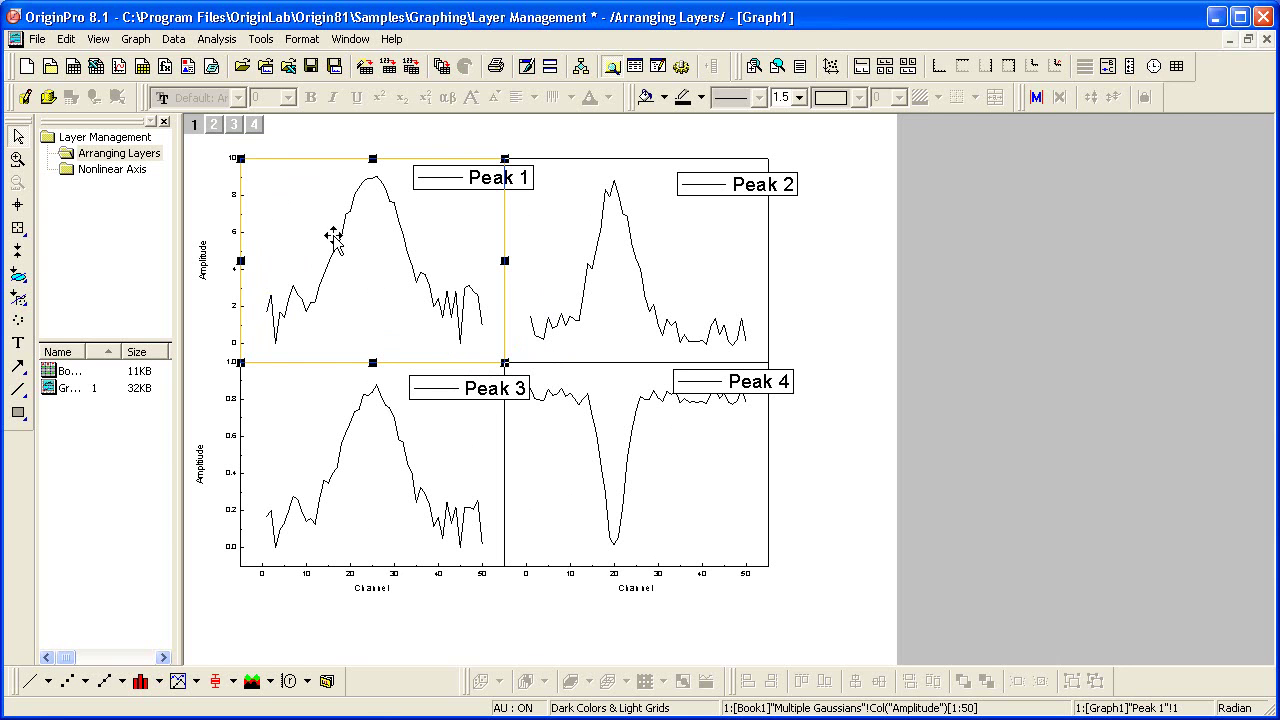
drag(240, 156, 290, 200)
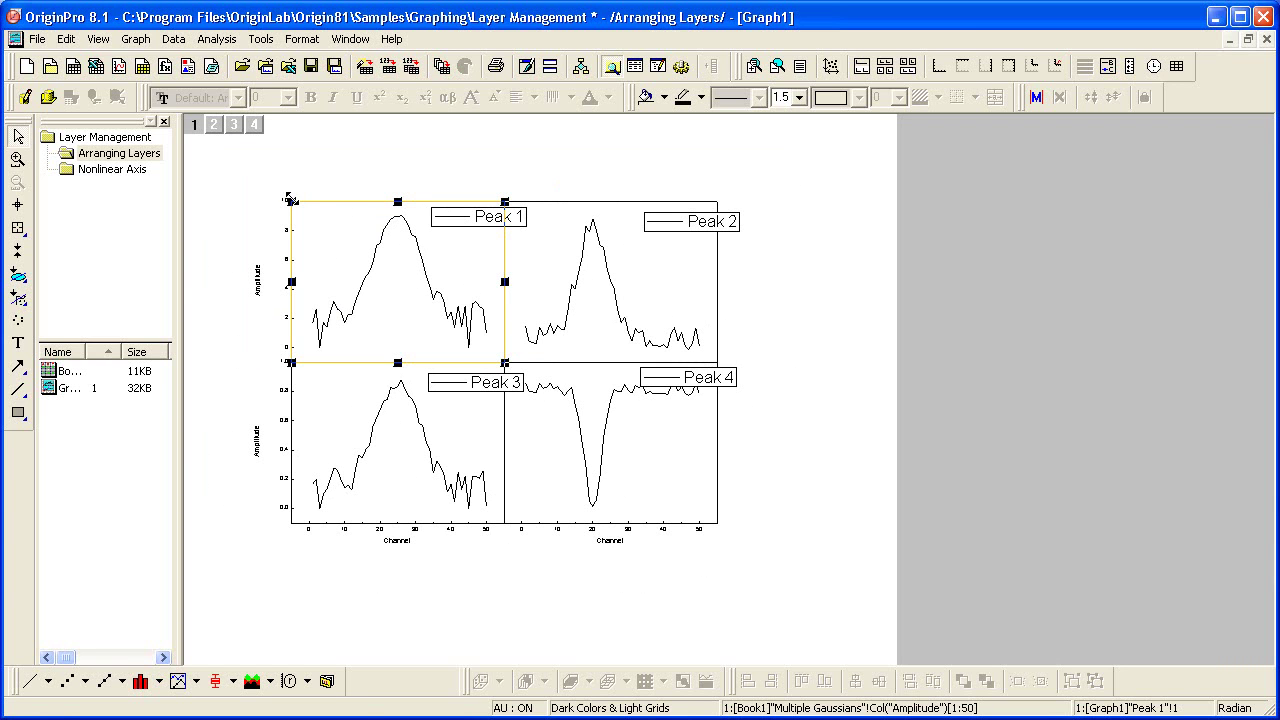
drag(286, 195, 225, 155)
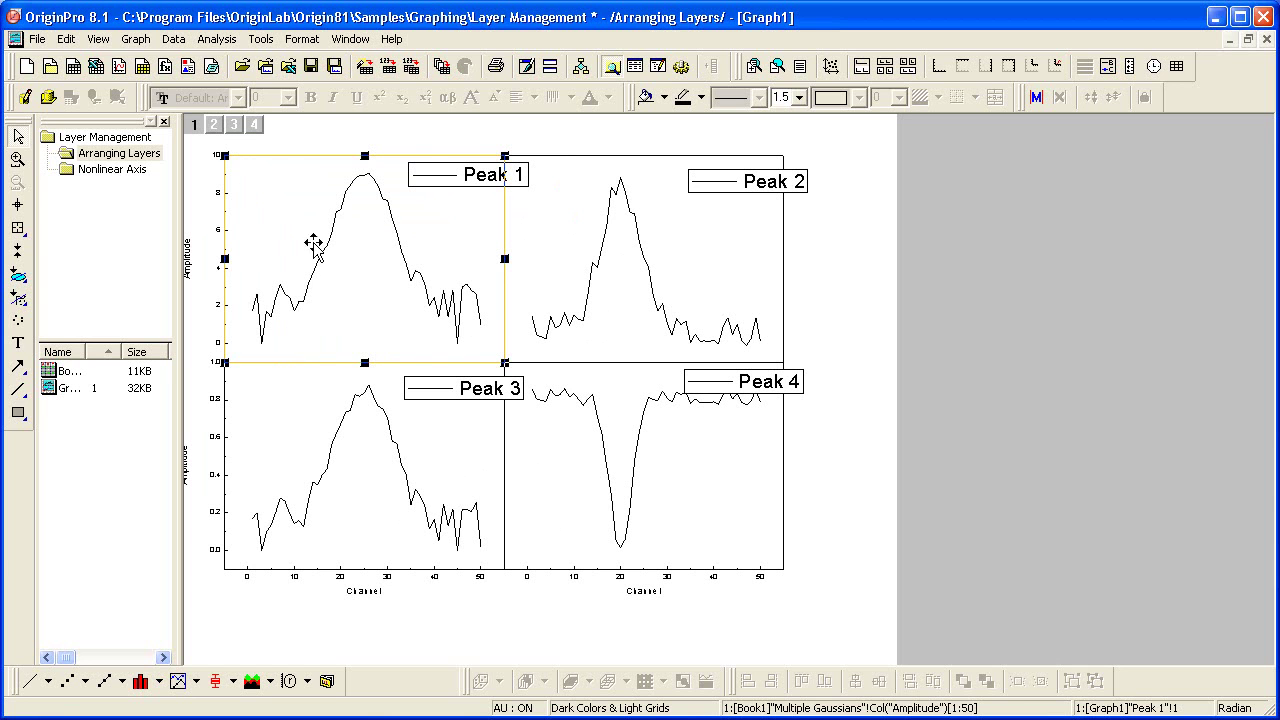
click(352, 262)
drag(352, 262, 378, 266)
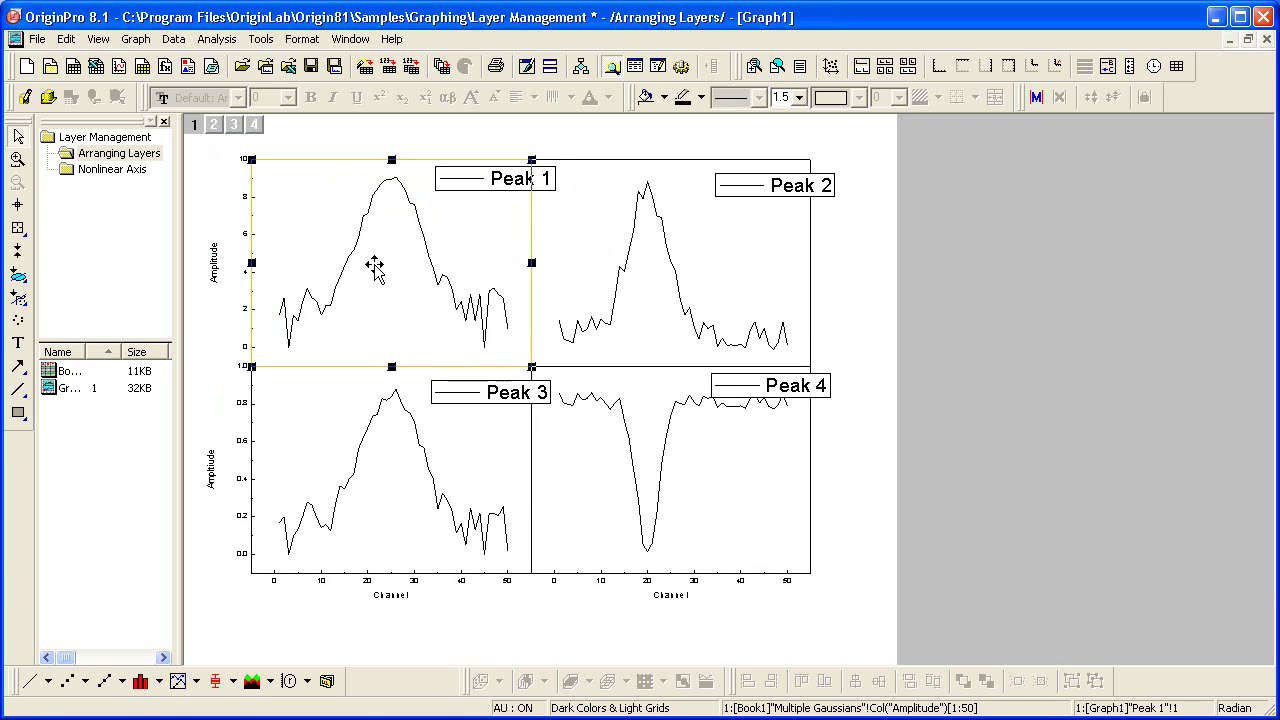
click(826, 612)
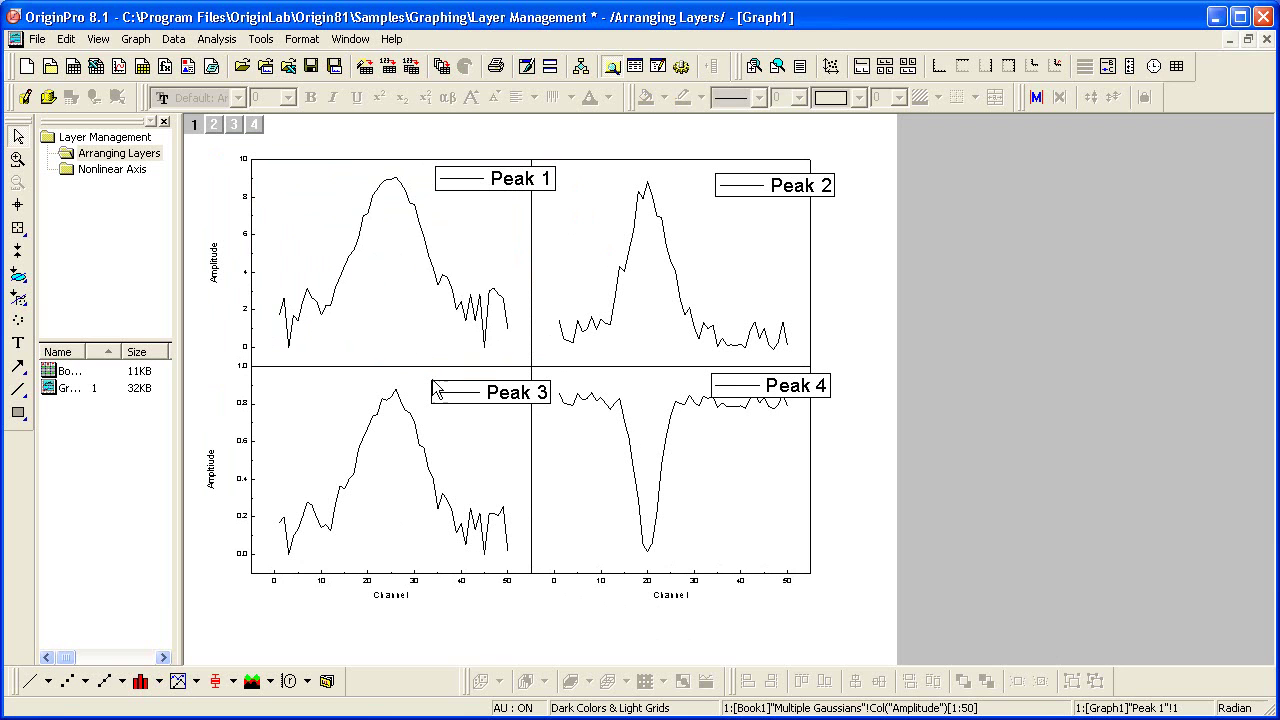
- Set the Peak 1 x-axis scale From value to 0
double_click(364, 161)
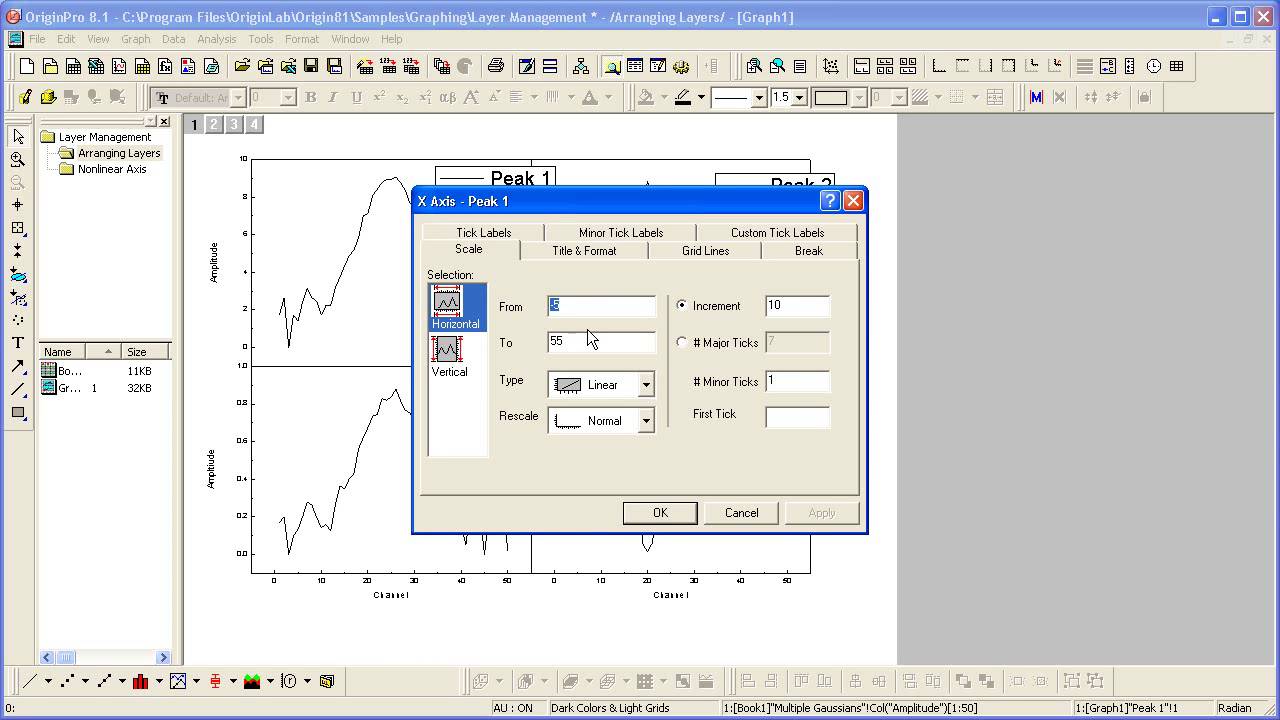
text(0)
click(661, 513)
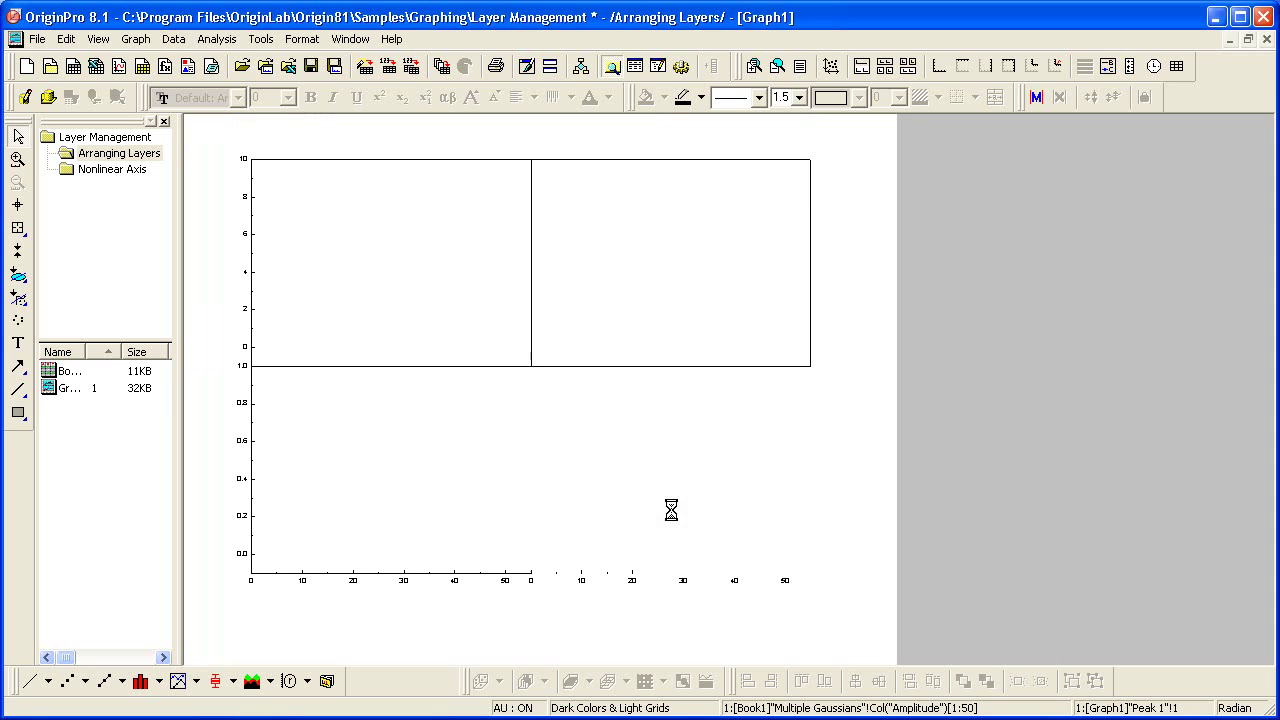